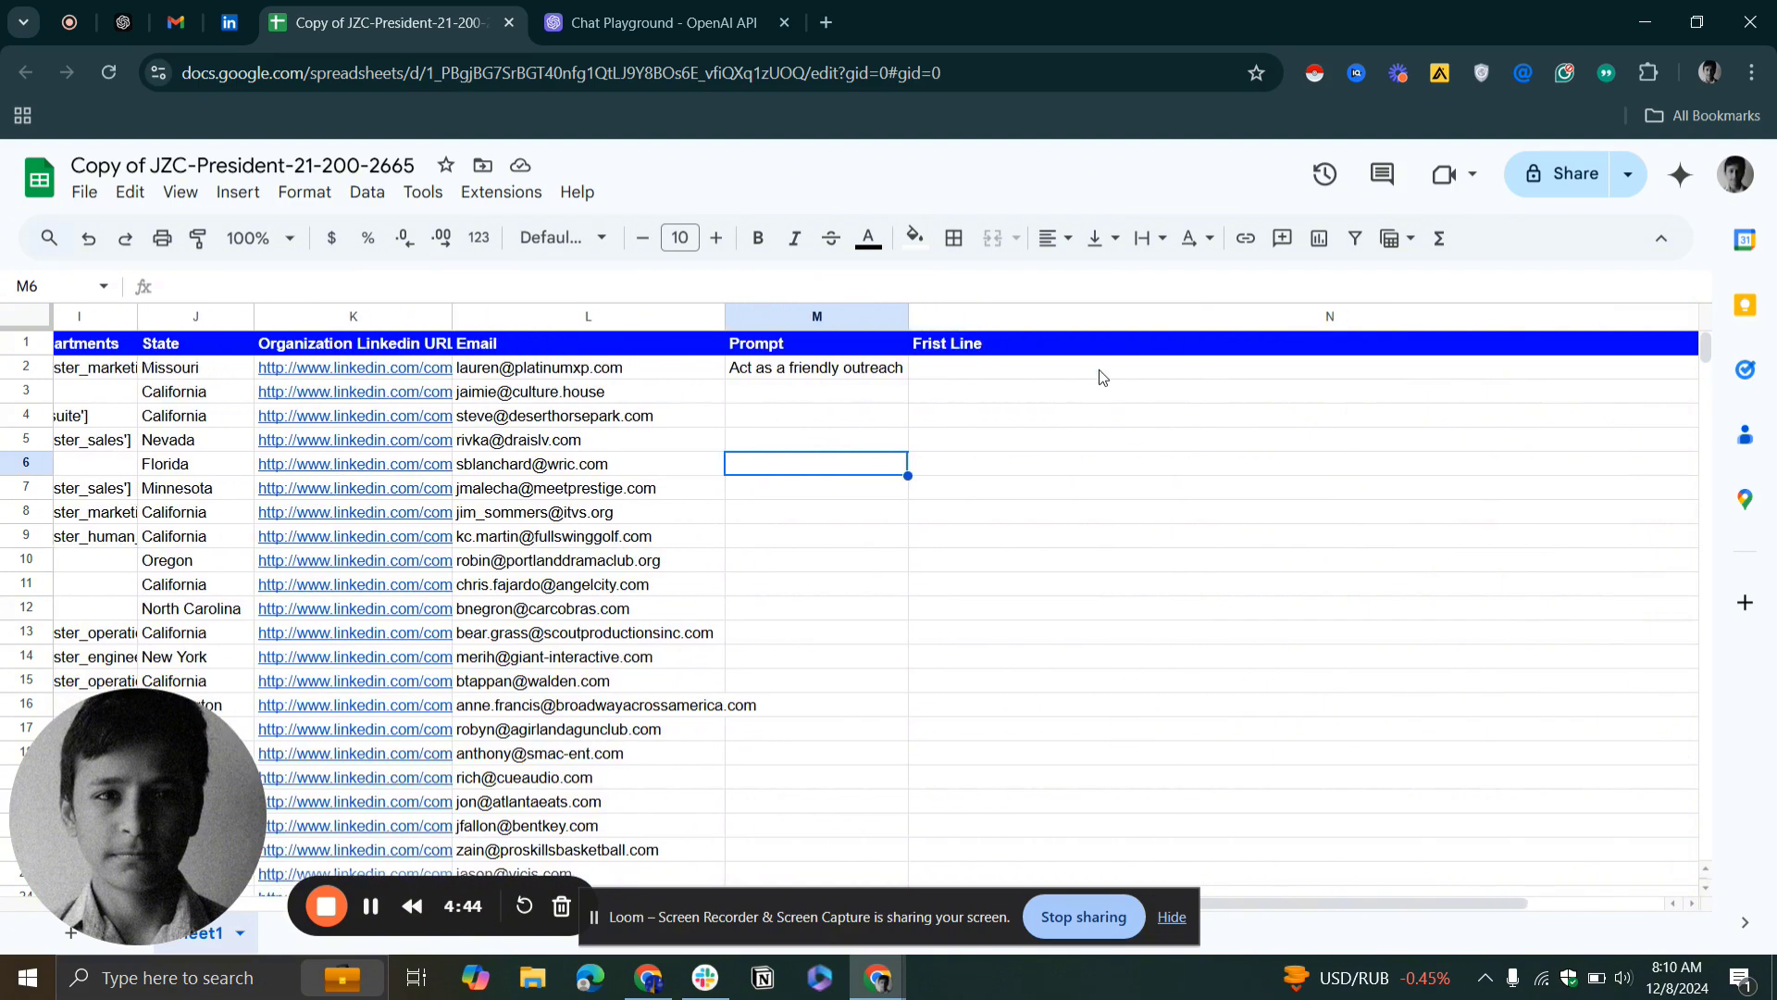
# Look over the lead sheet's columns from First Name through Email, Prompt and Frist Line
pyautogui.click(1071, 370)
pyautogui.click(956, 349)
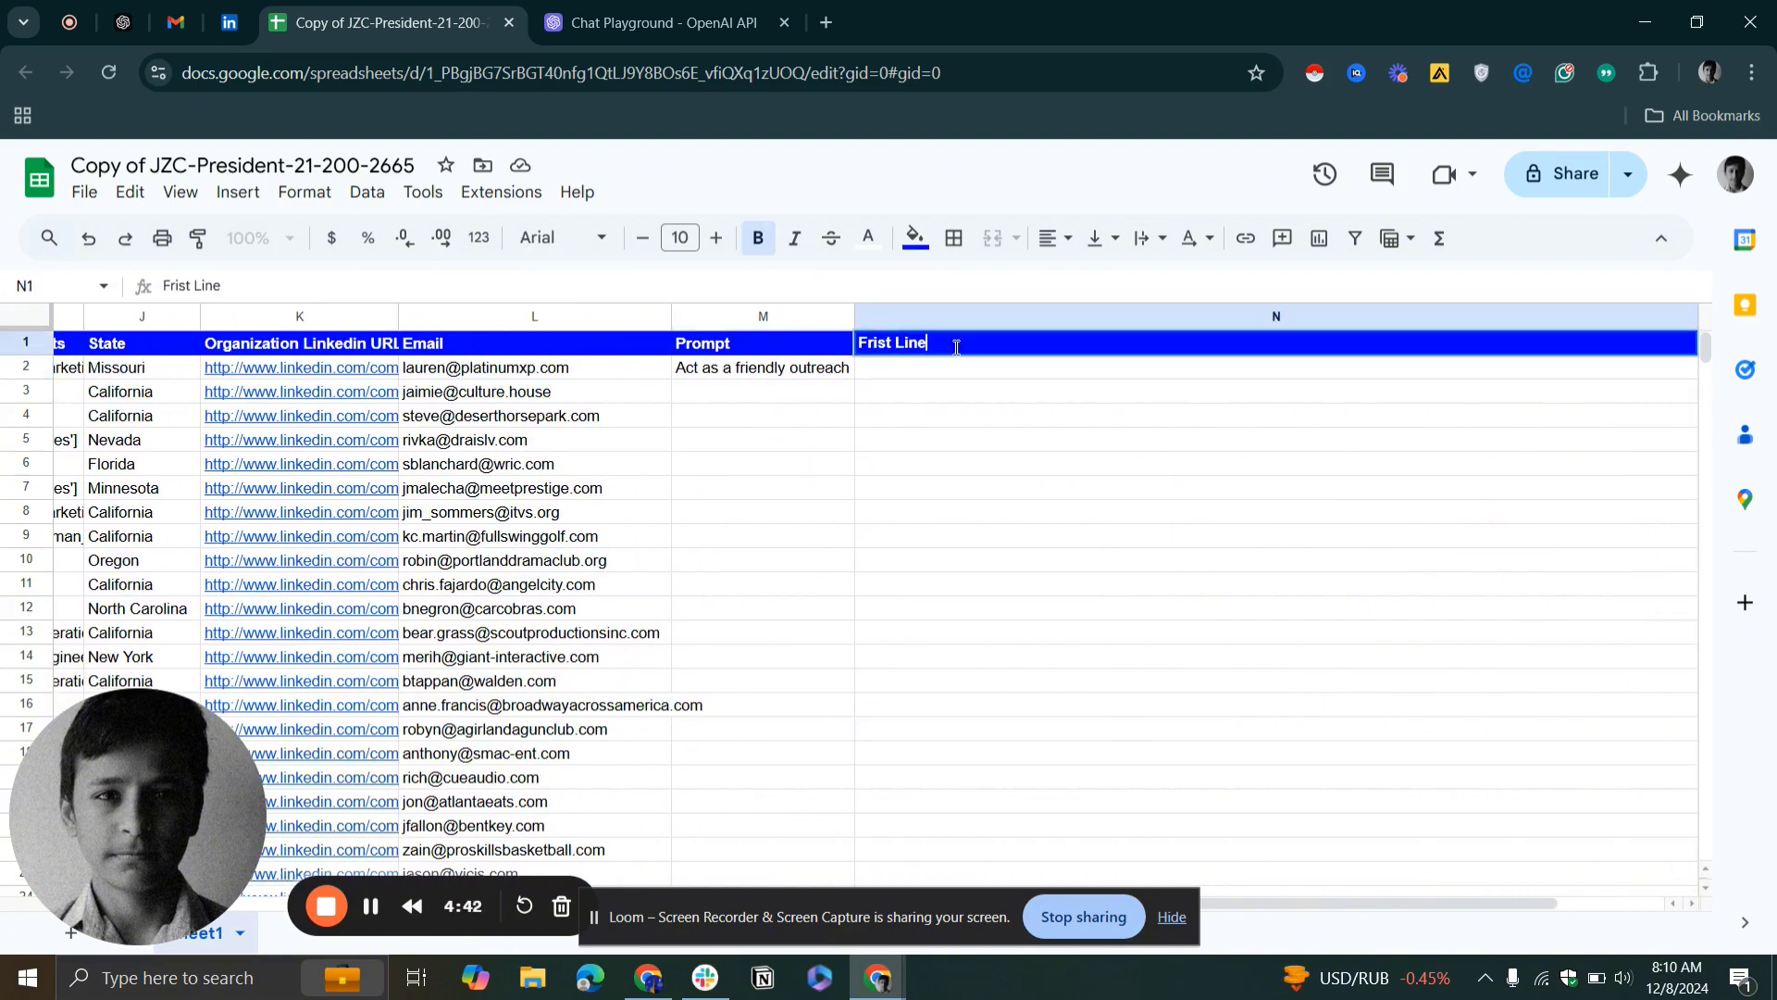
pyautogui.click(908, 418)
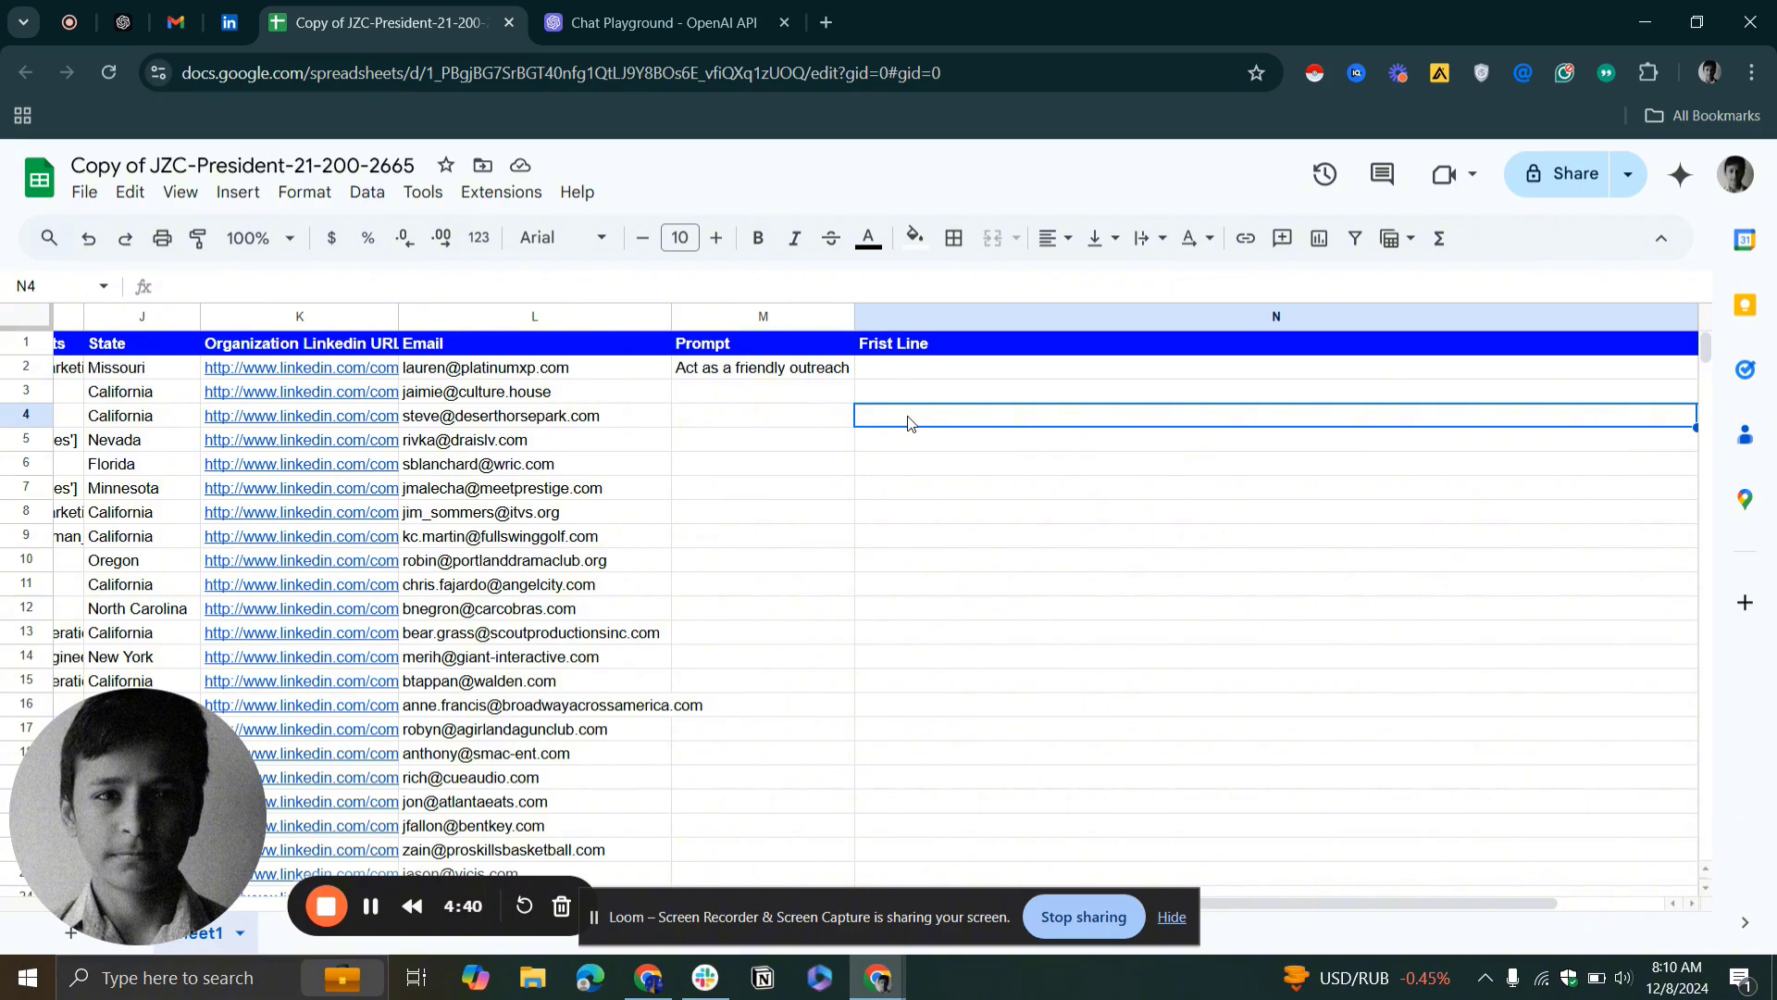
pyautogui.hscroll(-15, 908, 423)
pyautogui.hscroll(-2, 884, 461)
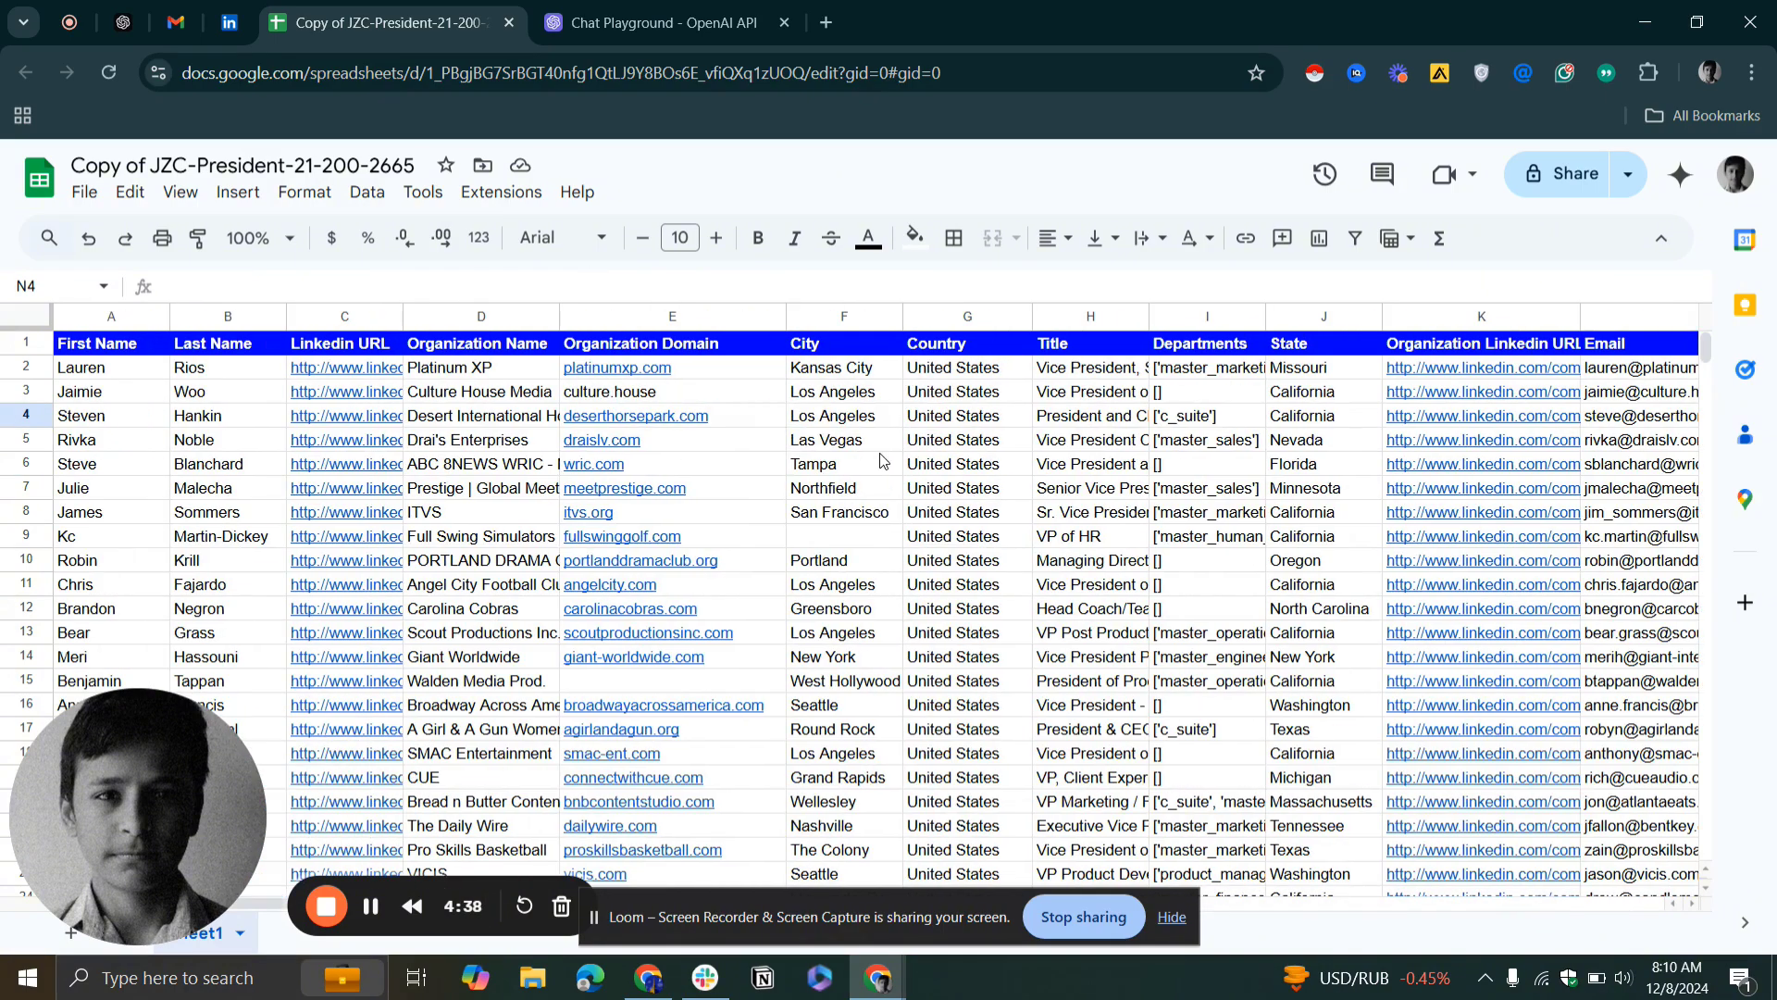
pyautogui.hscroll(4, 1011, 552)
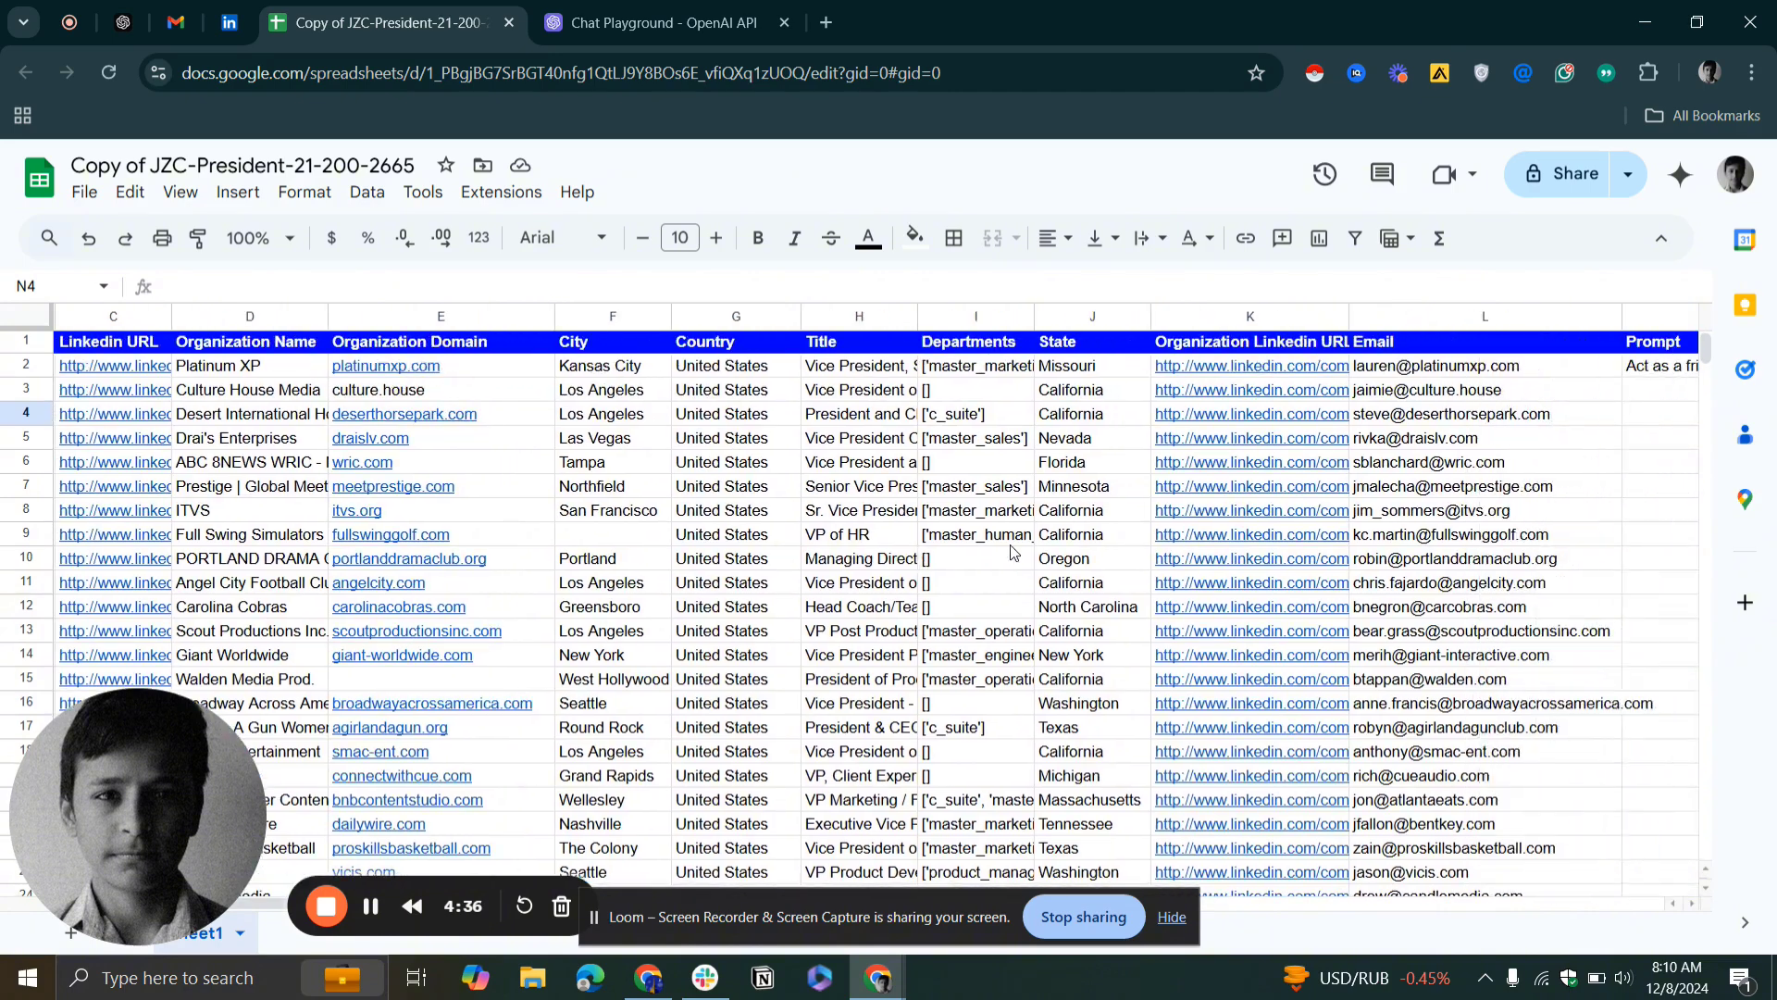
pyautogui.hscroll(9, 1011, 551)
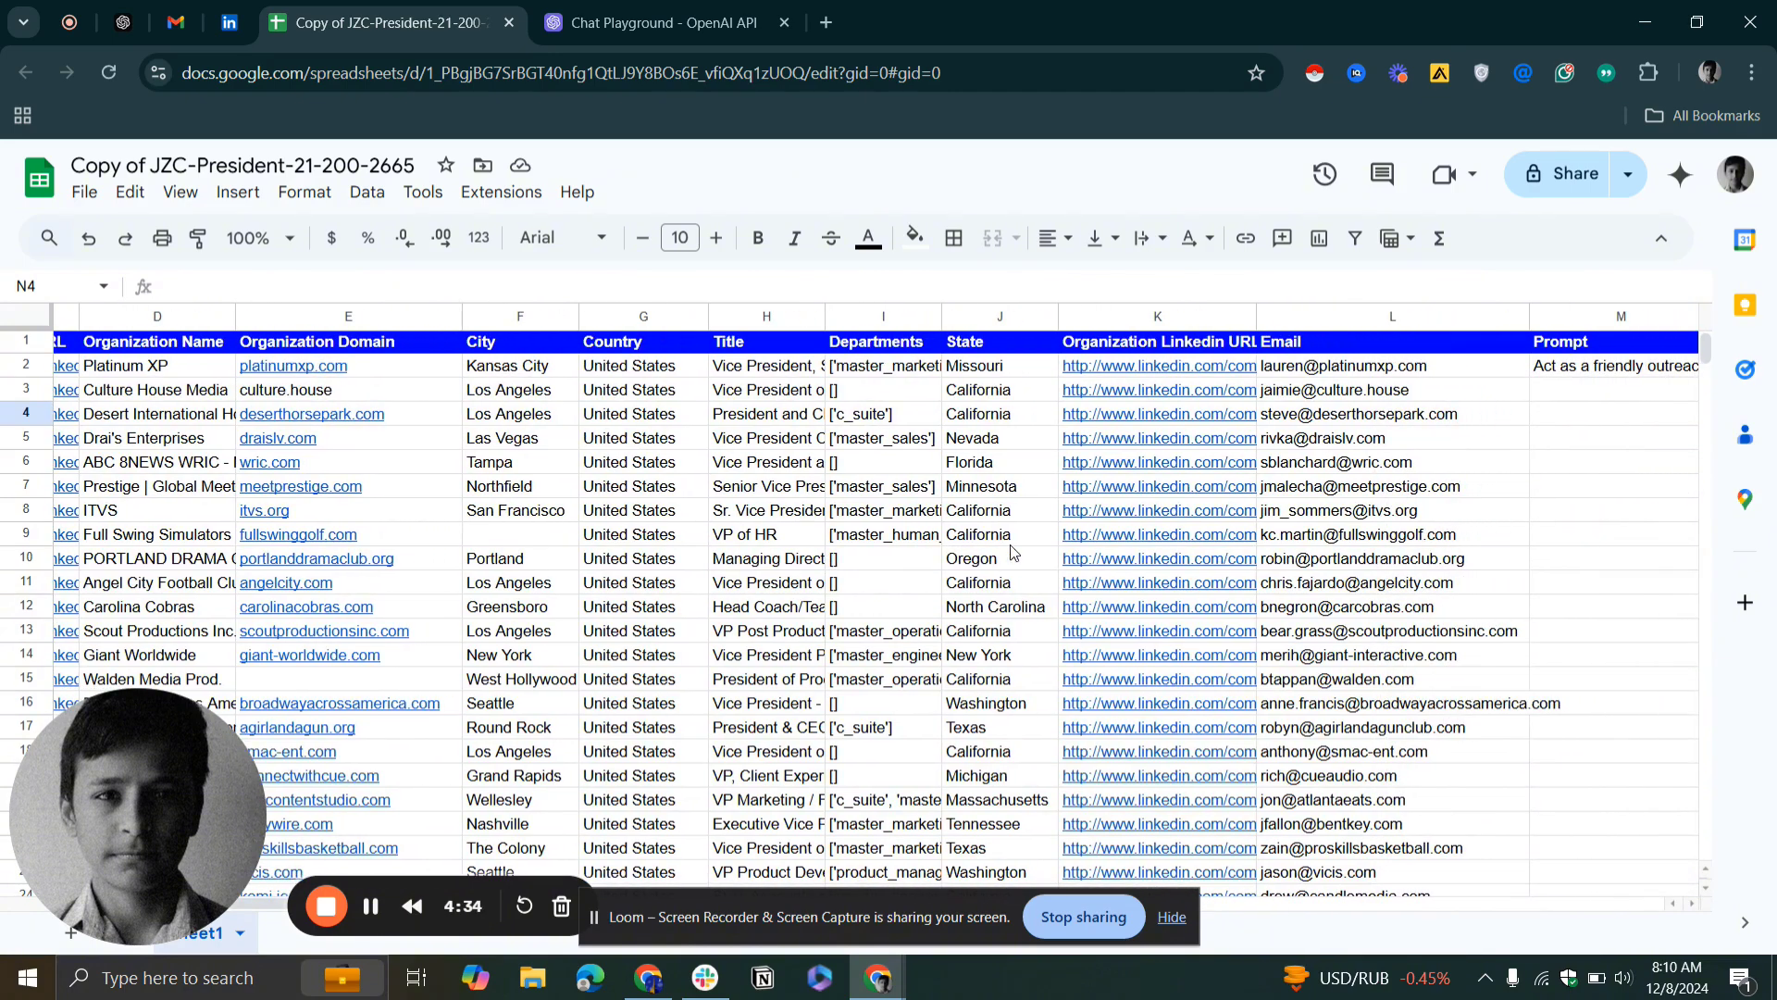
pyautogui.click(919, 317)
pyautogui.click(963, 317)
pyautogui.click(862, 321)
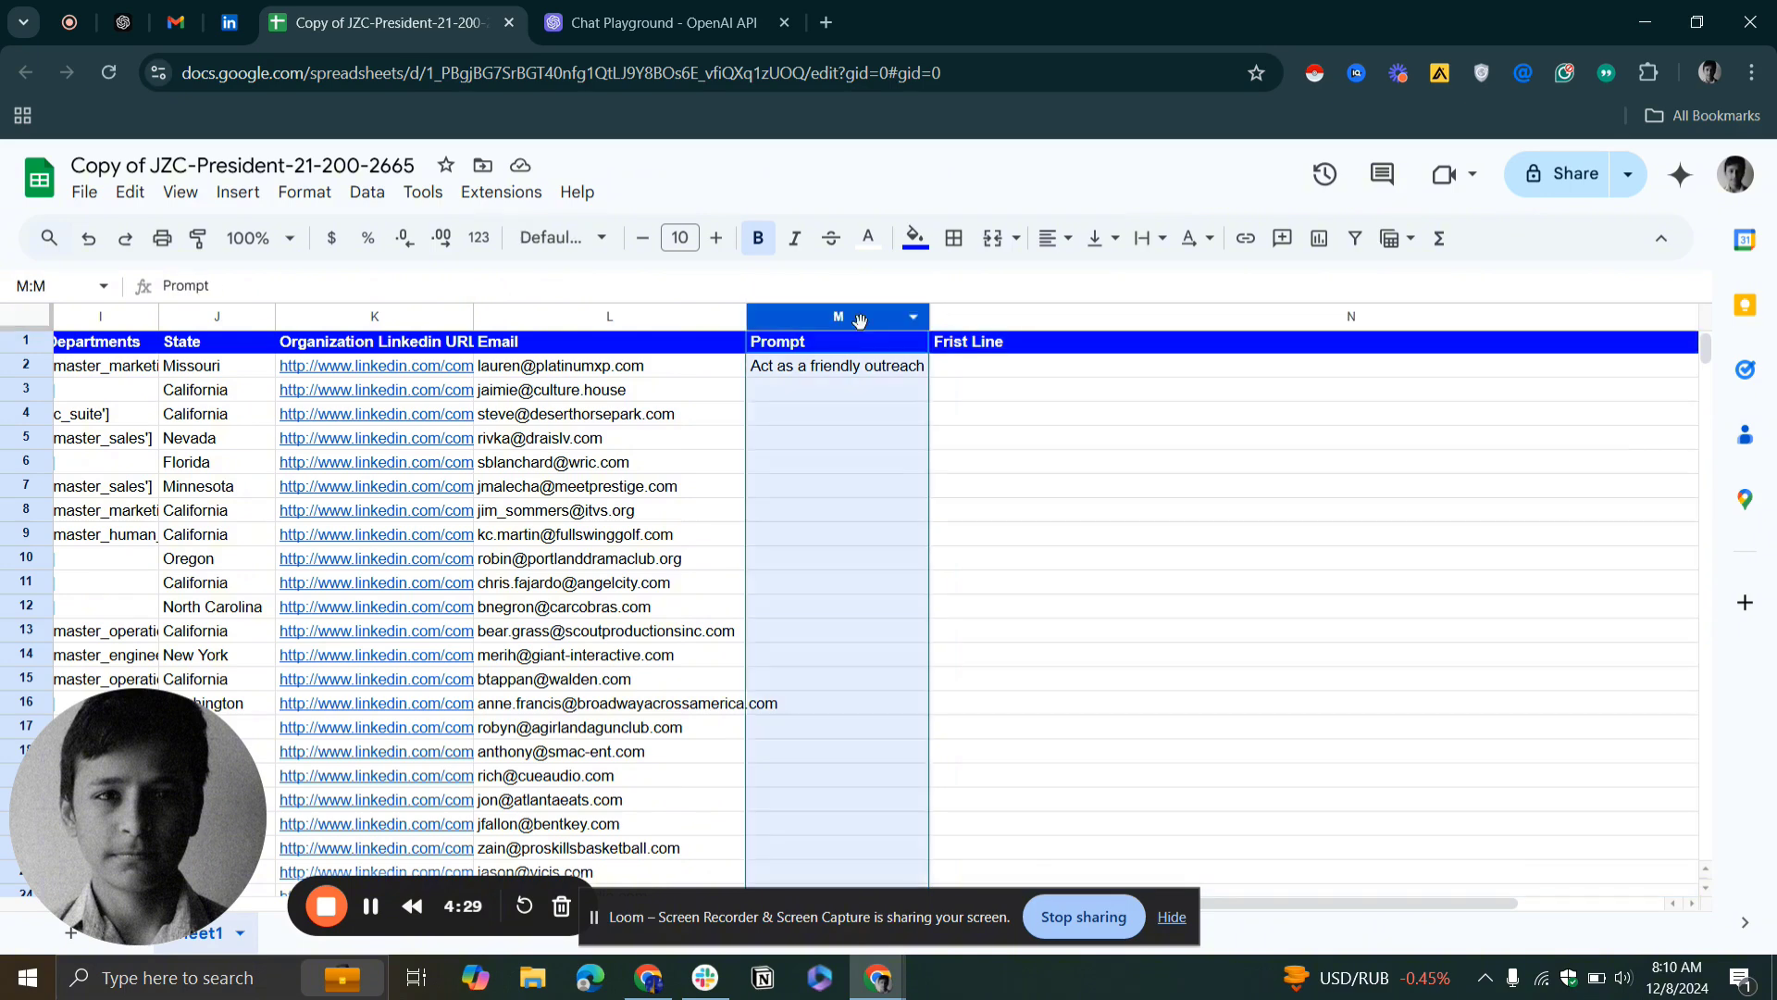
pyautogui.press('Down')
pyautogui.click(847, 345)
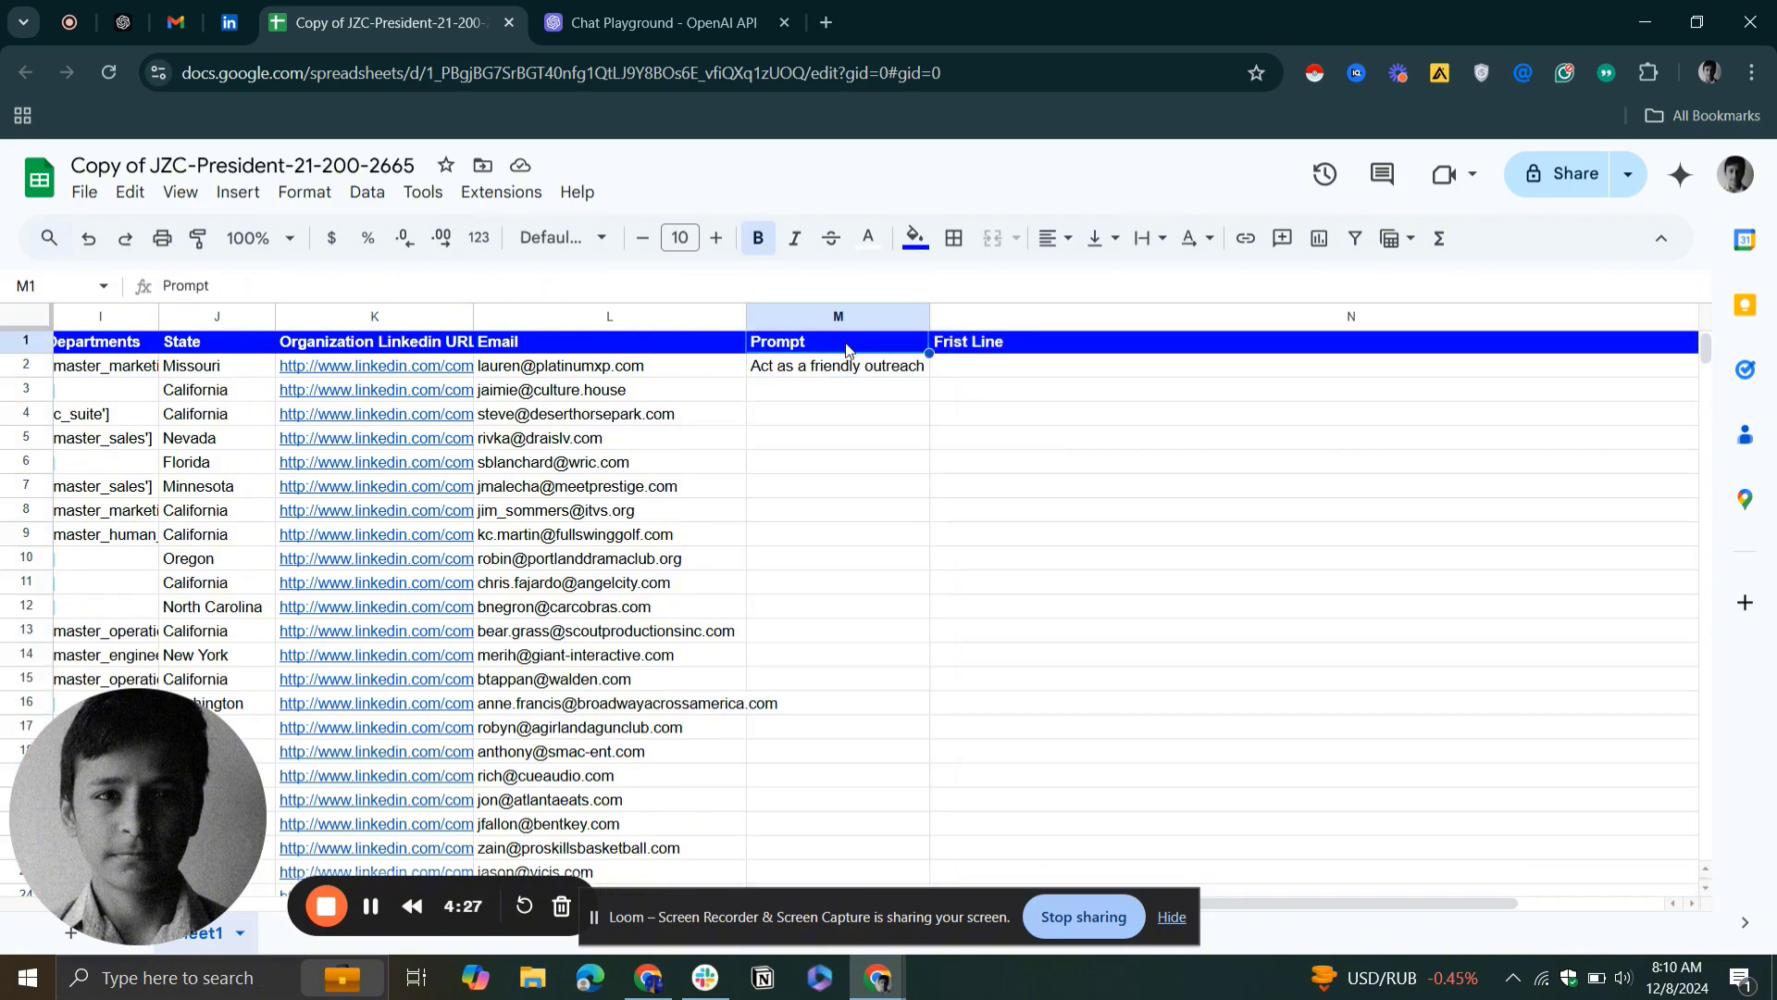
pyautogui.click(1008, 356)
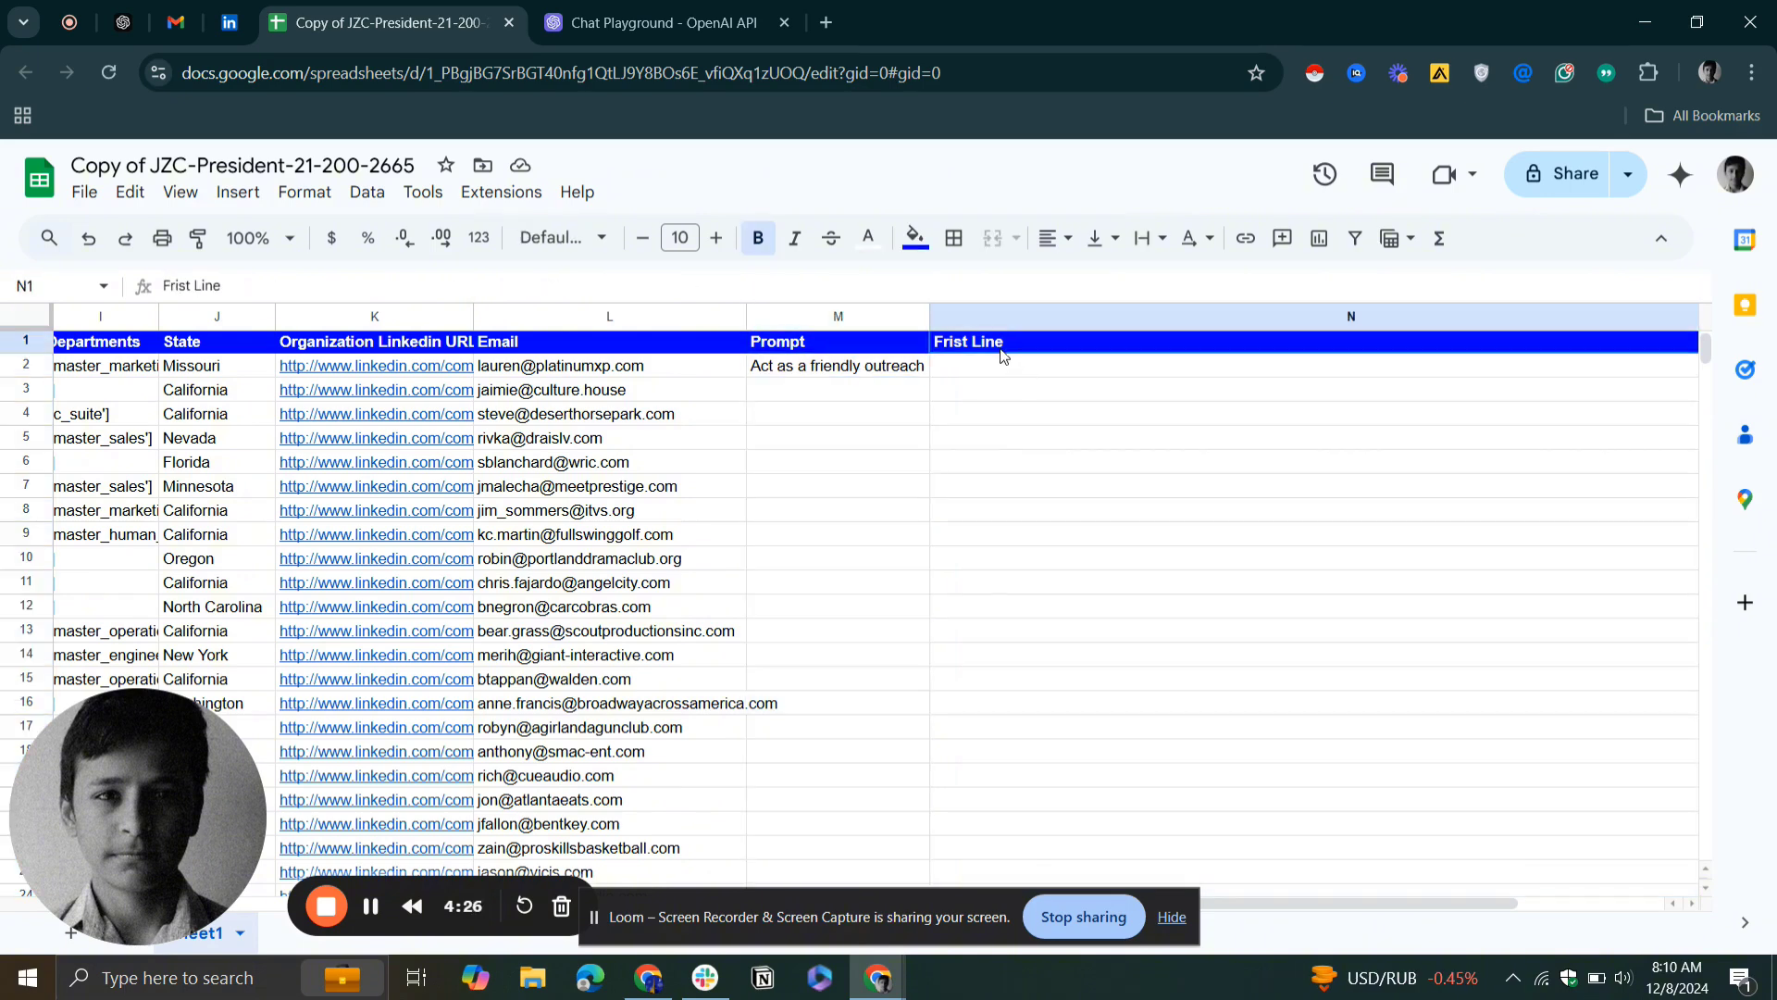
# Read the full outreach prompt stored in the first data row of the Prompt column
pyautogui.click(852, 369)
pyautogui.press('Return')
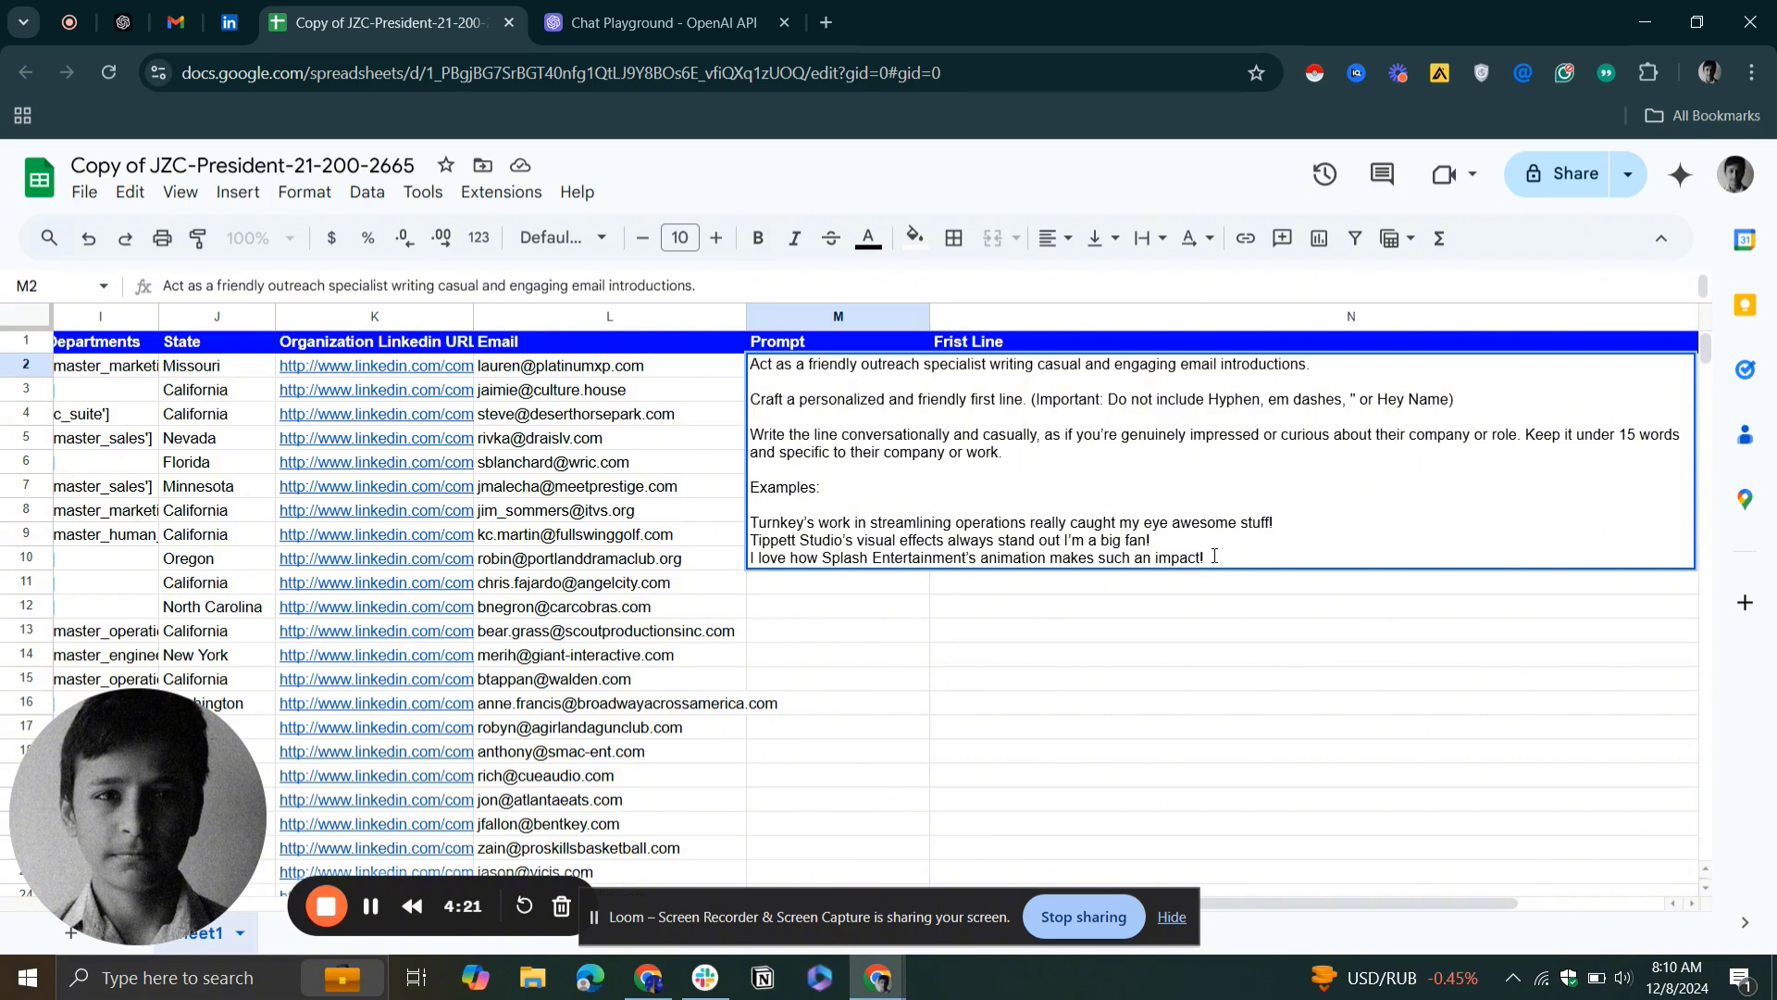
pyautogui.moveTo(1214, 556); pyautogui.dragTo(749, 365)
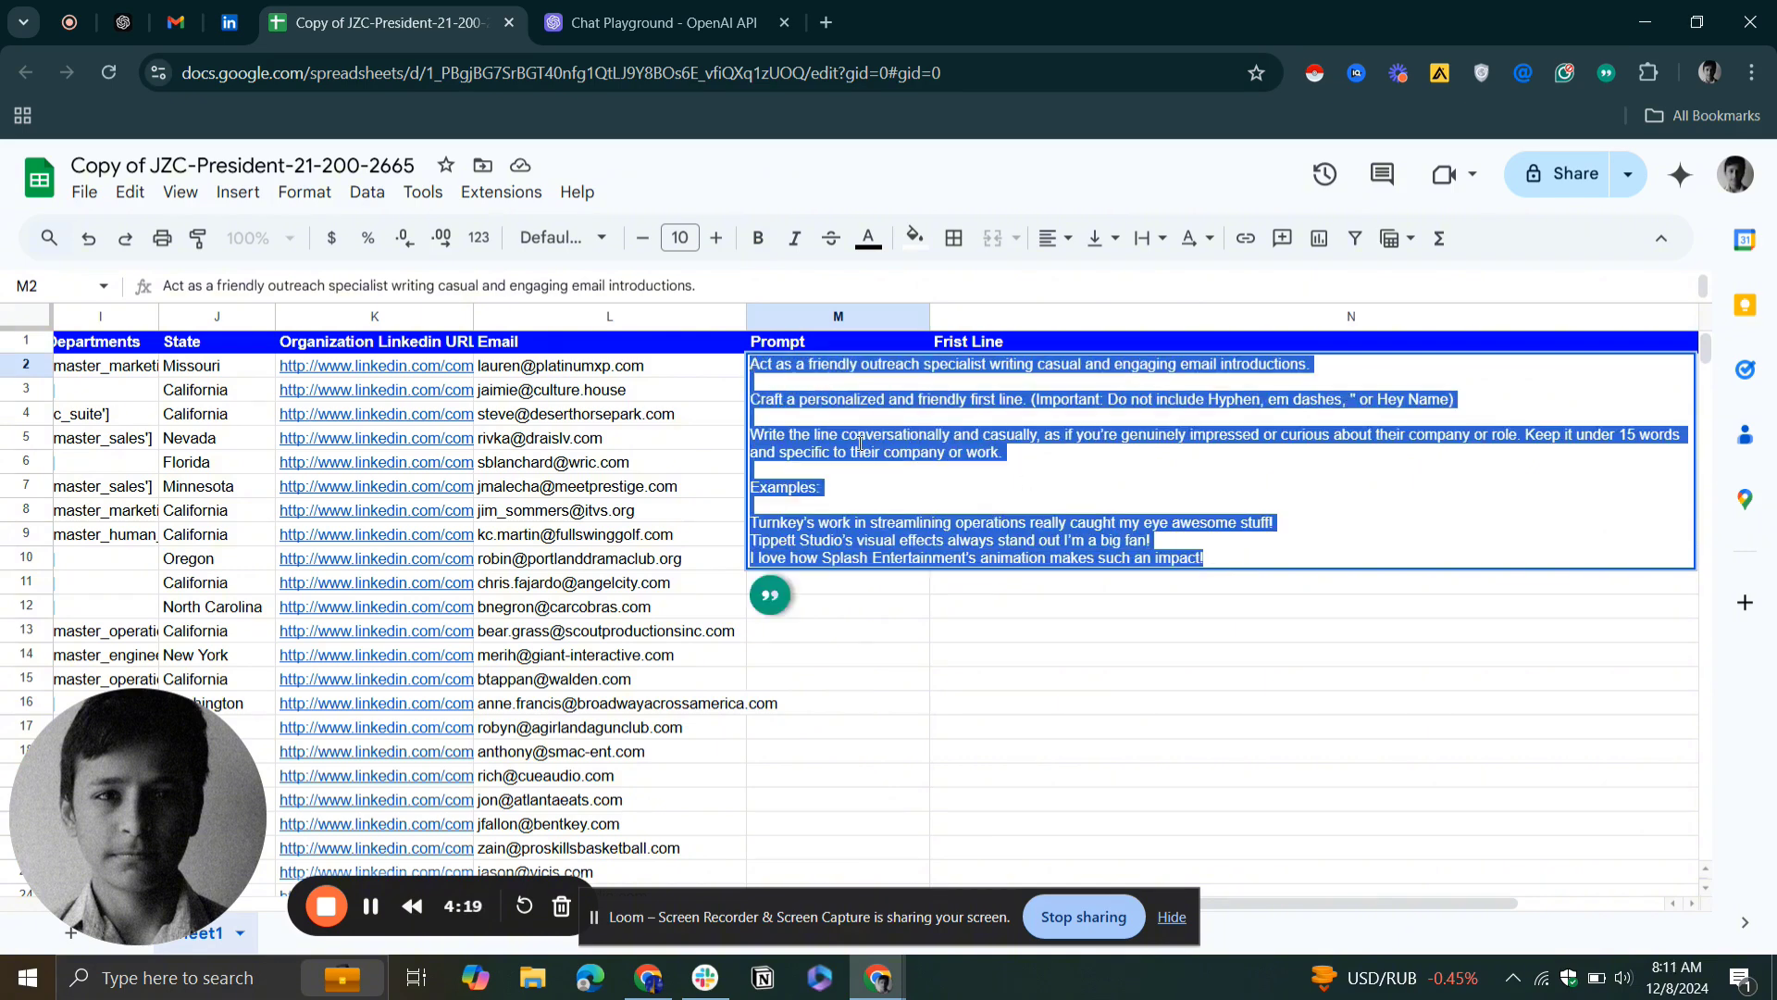
pyautogui.click(861, 446)
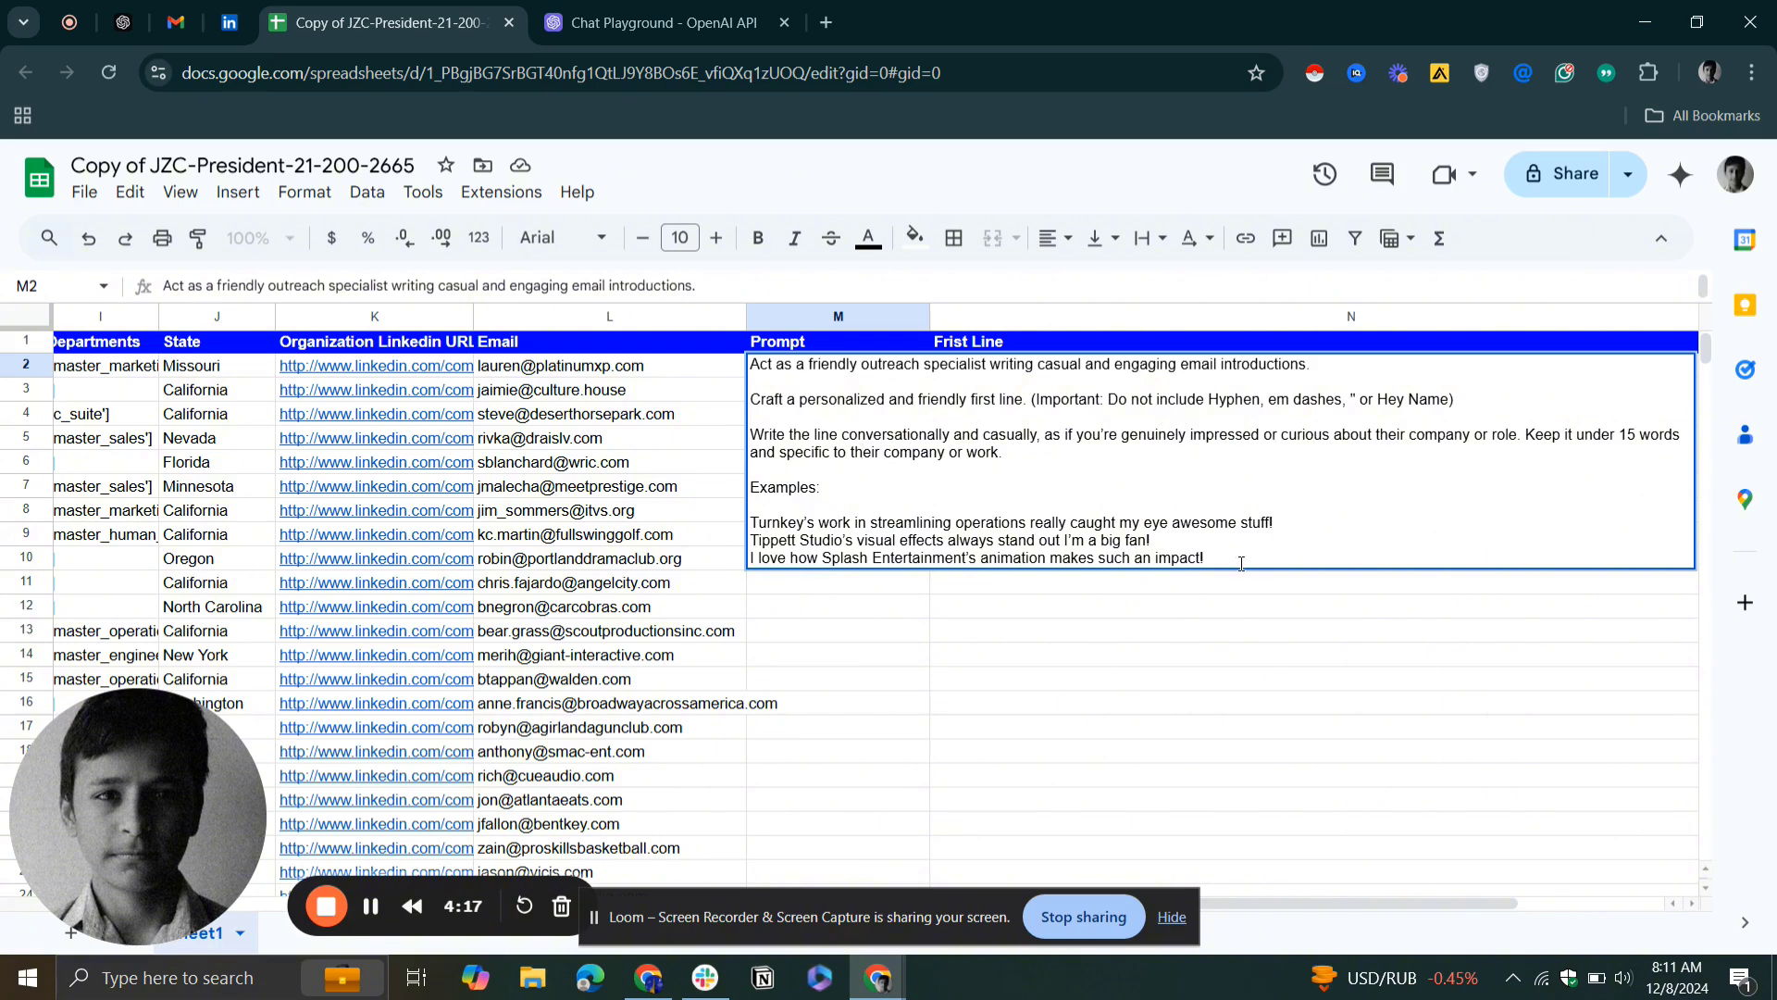
pyautogui.moveTo(1241, 564); pyautogui.dragTo(755, 401)
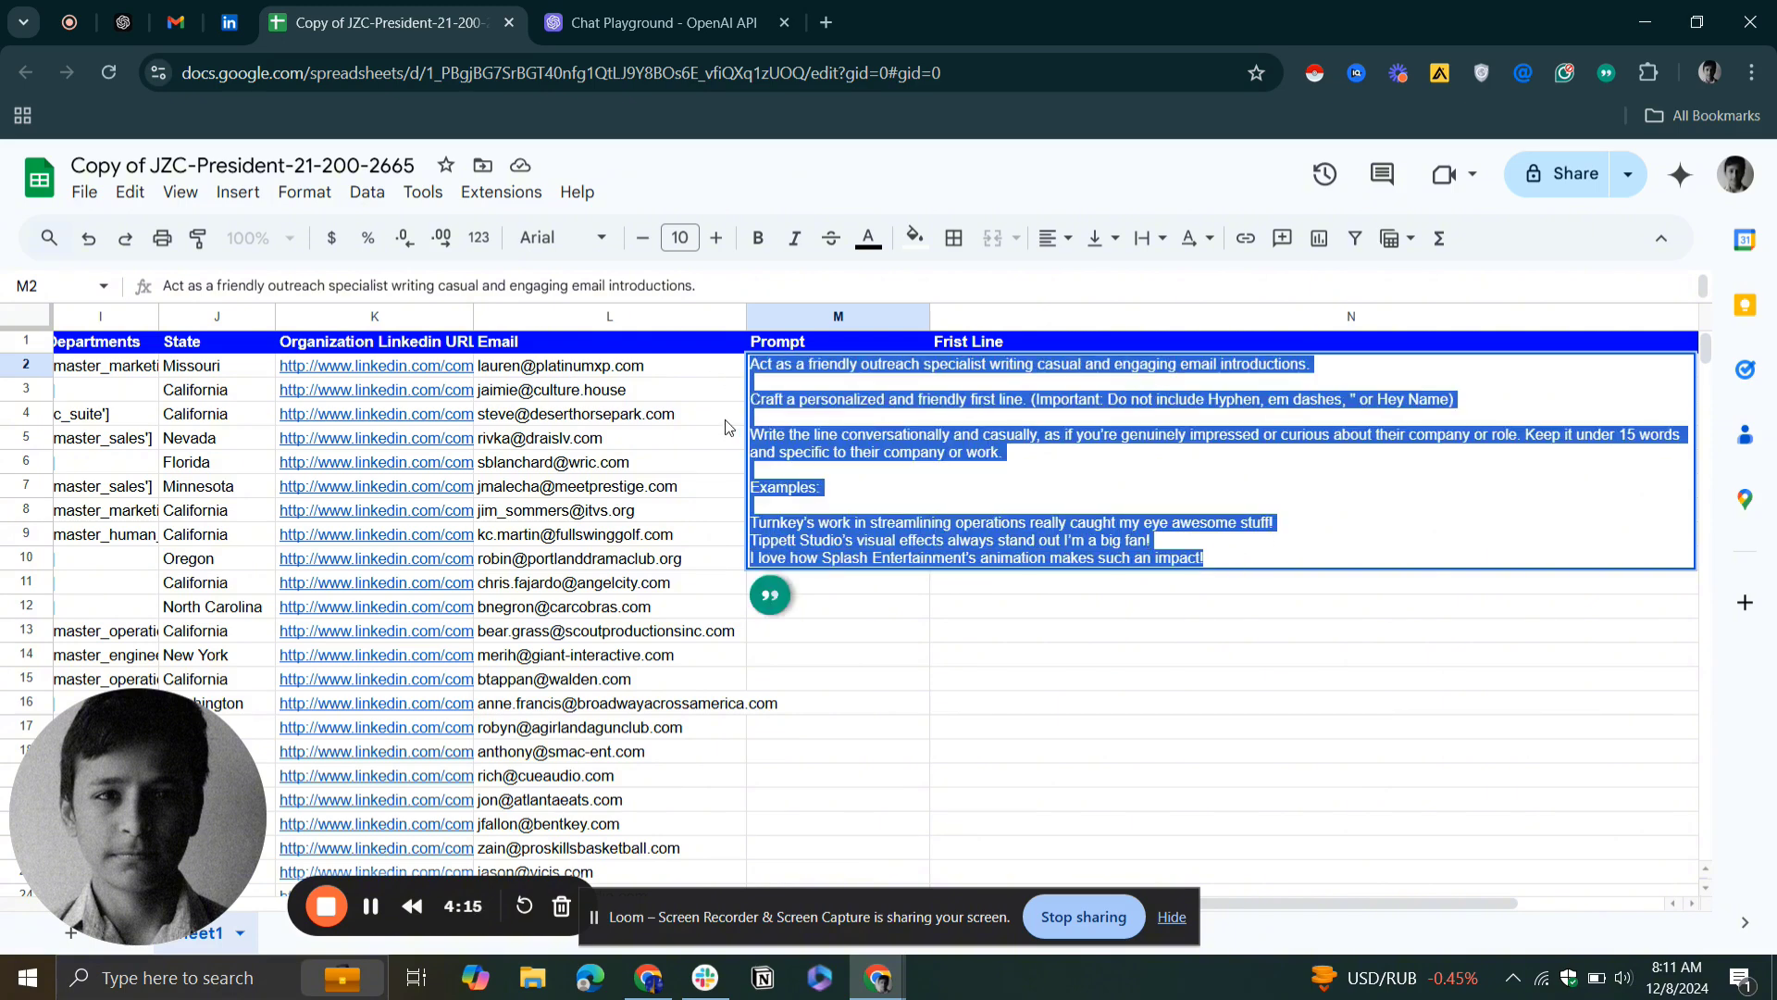
pyautogui.click(725, 419)
pyautogui.click(851, 370)
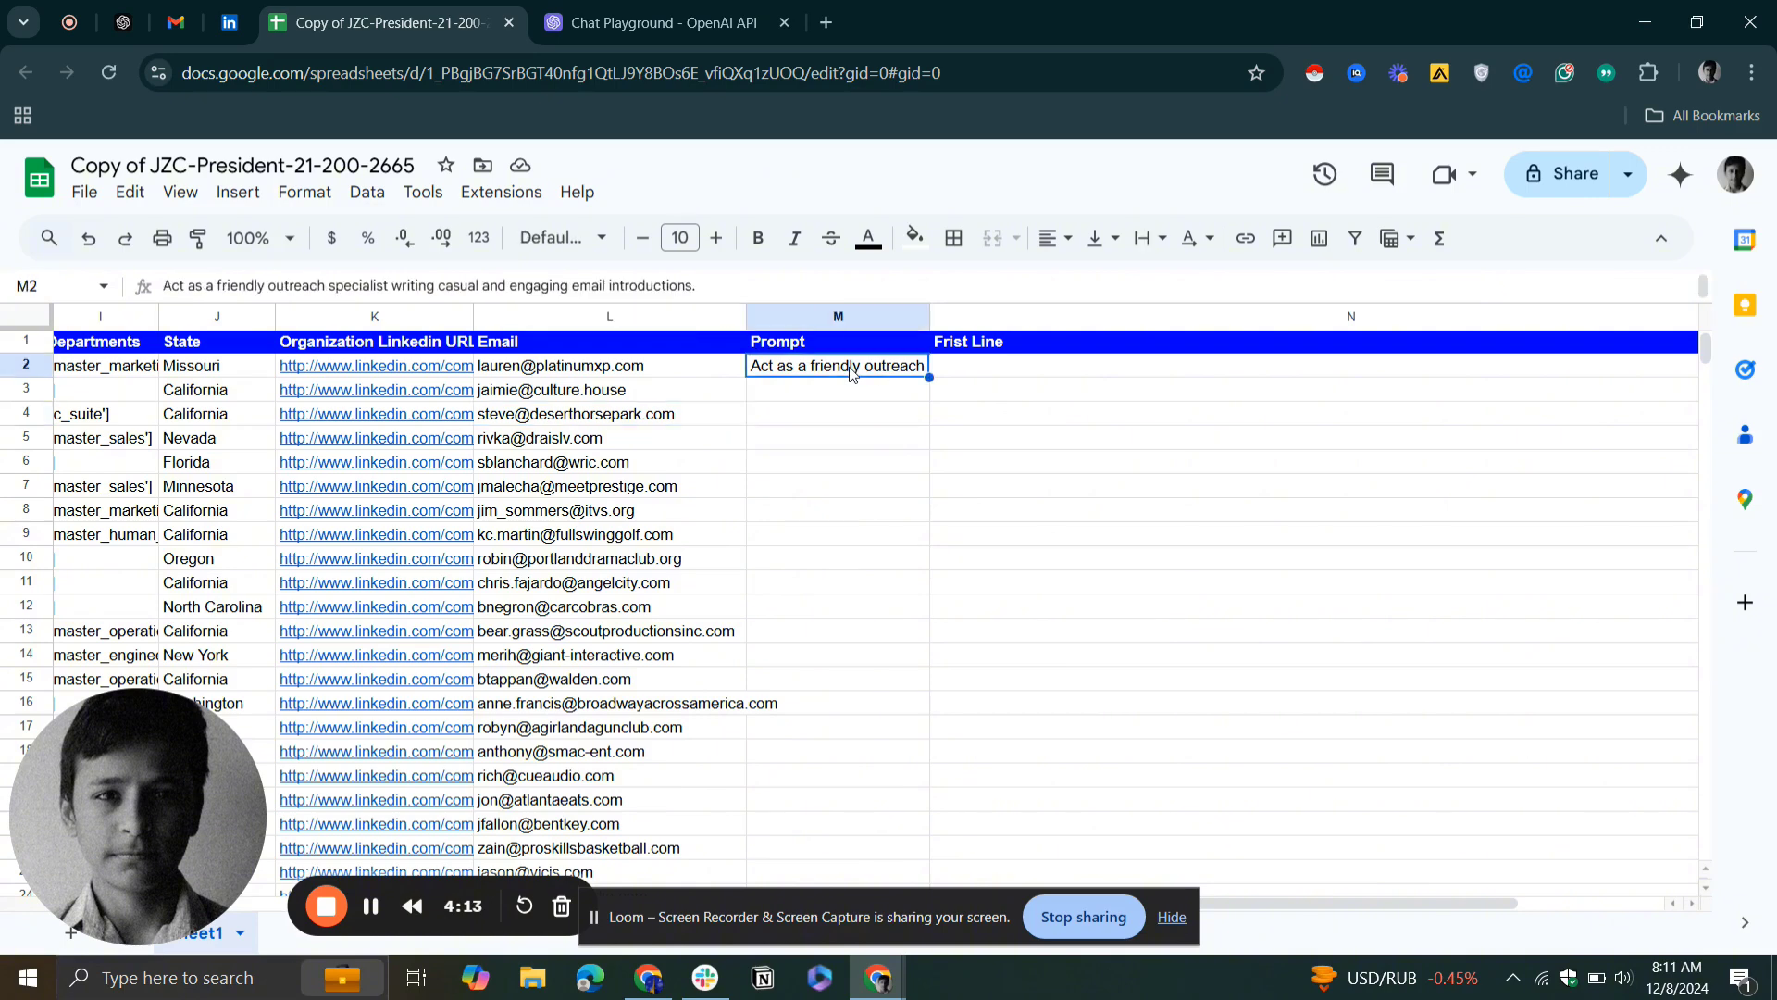
pyautogui.click(1081, 373)
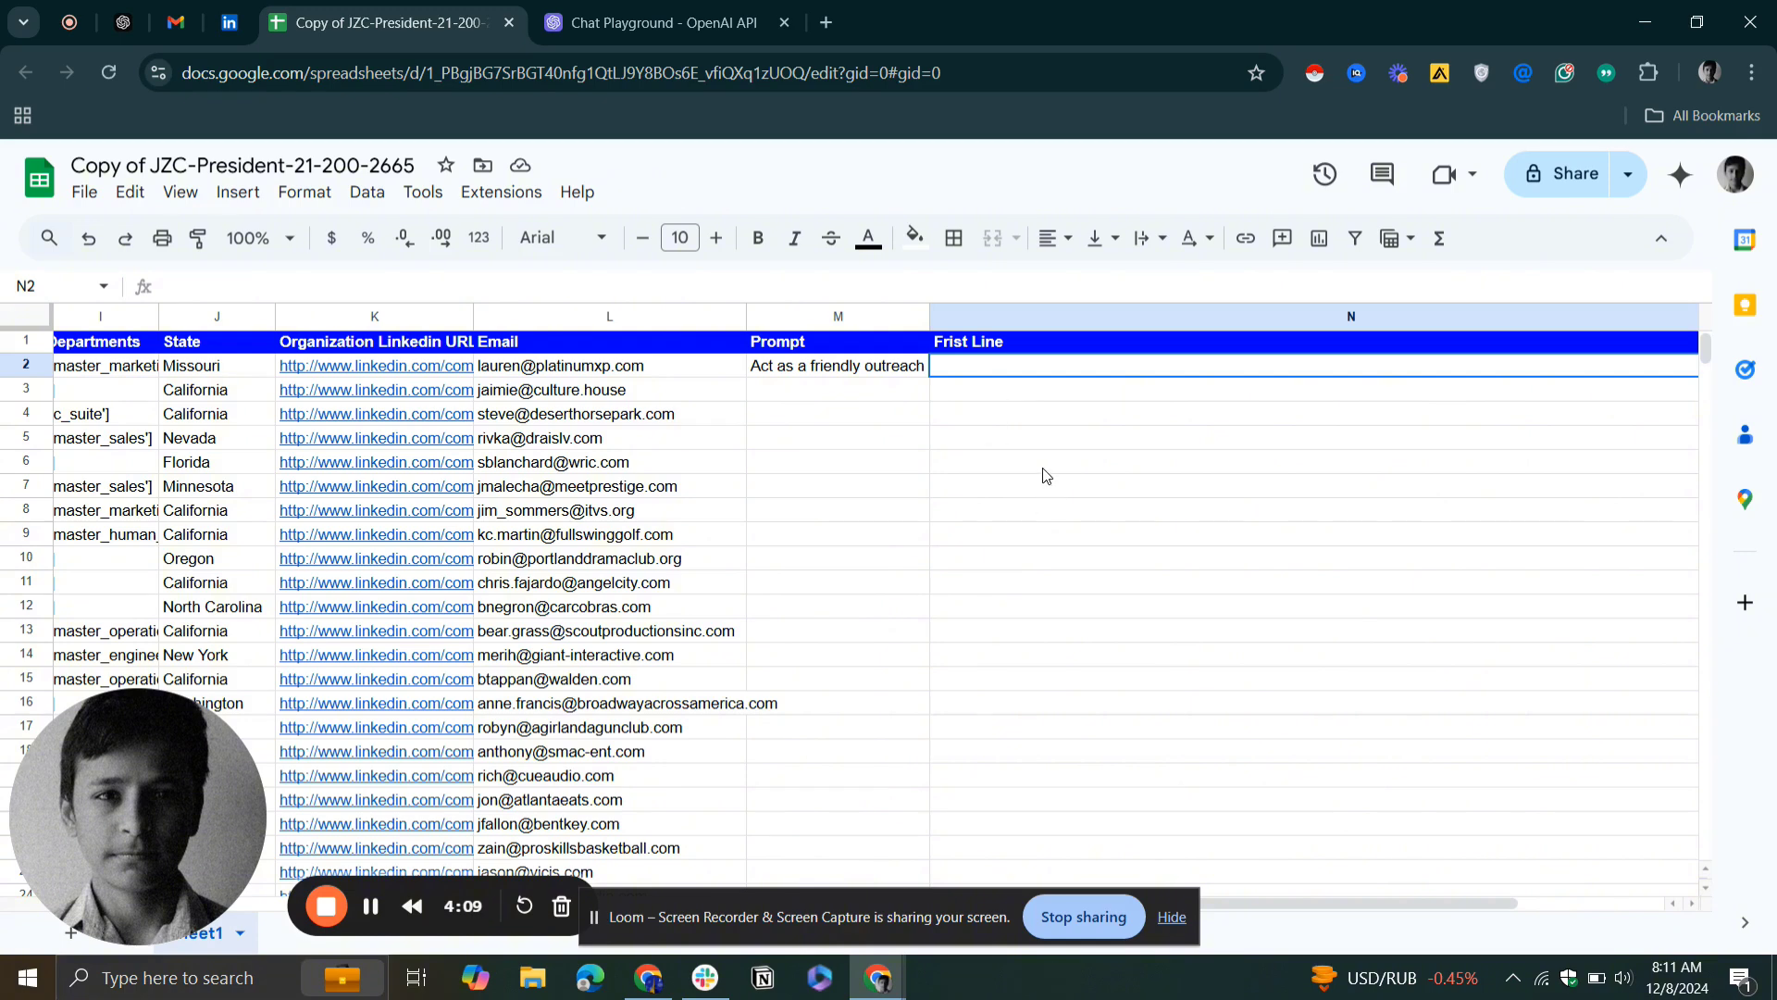
# Open SheetMagic's OpenAI API key settings for the spreadsheet
pyautogui.click(861, 484)
pyautogui.click(840, 396)
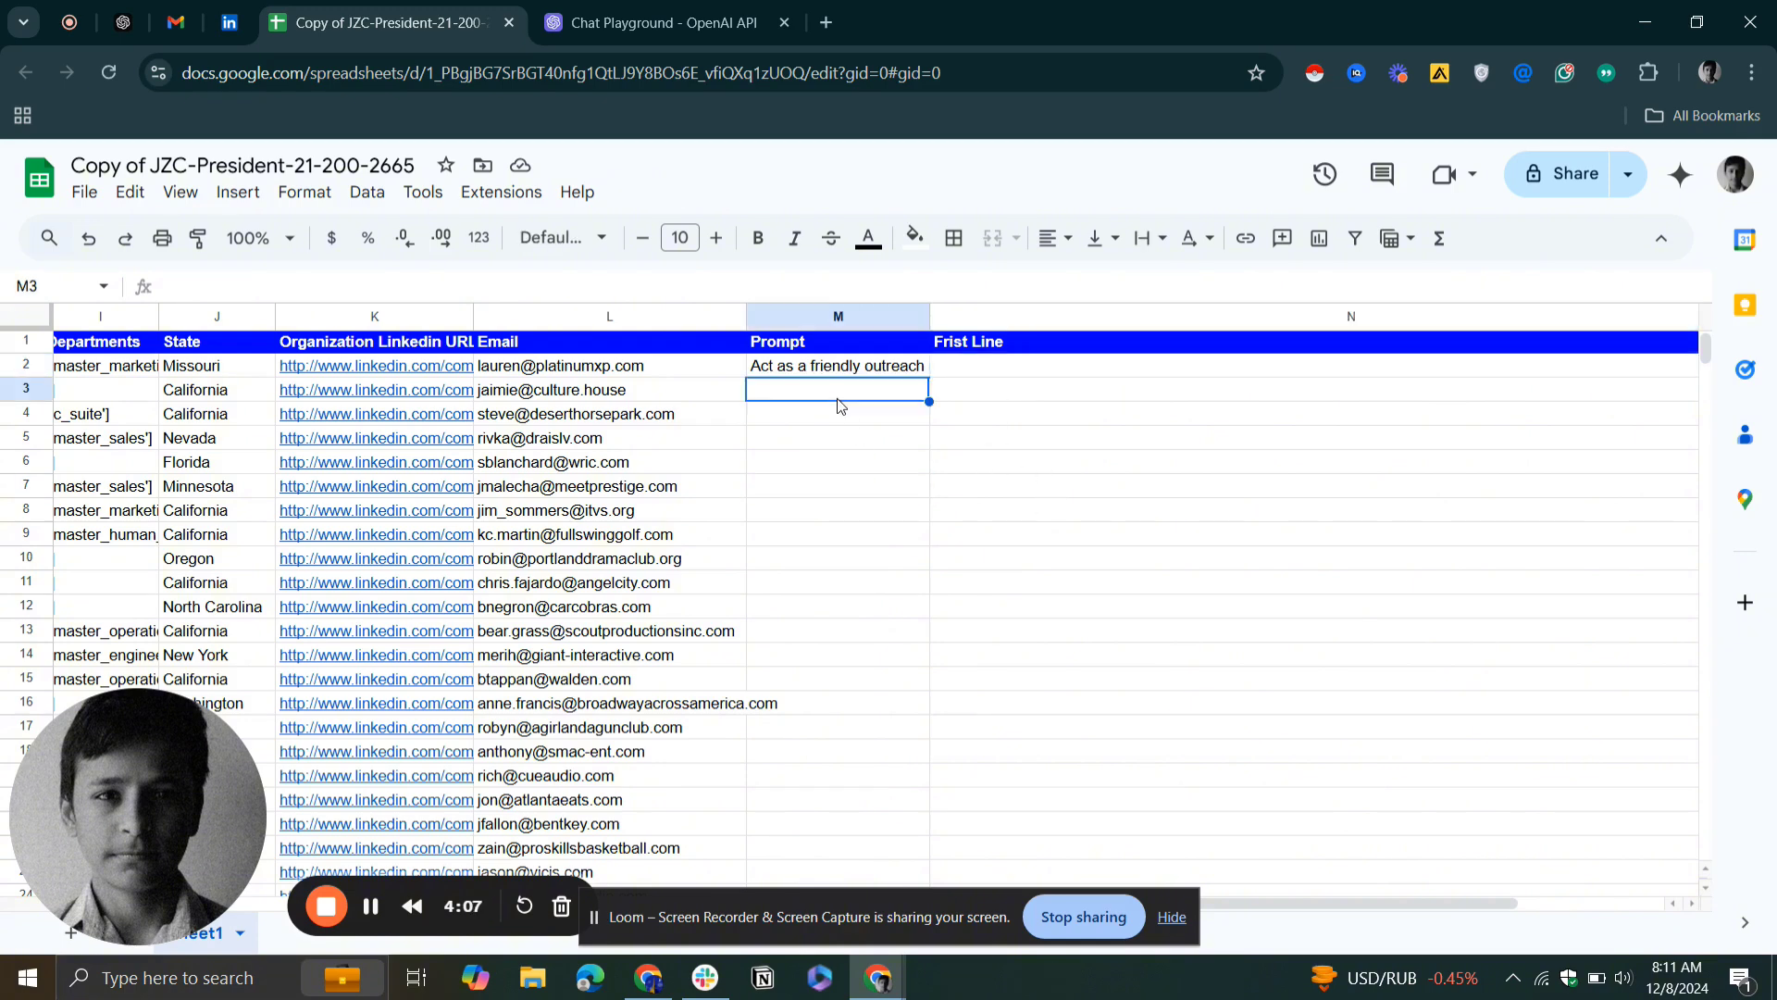
pyautogui.click(477, 201)
pyautogui.moveTo(619, 507)
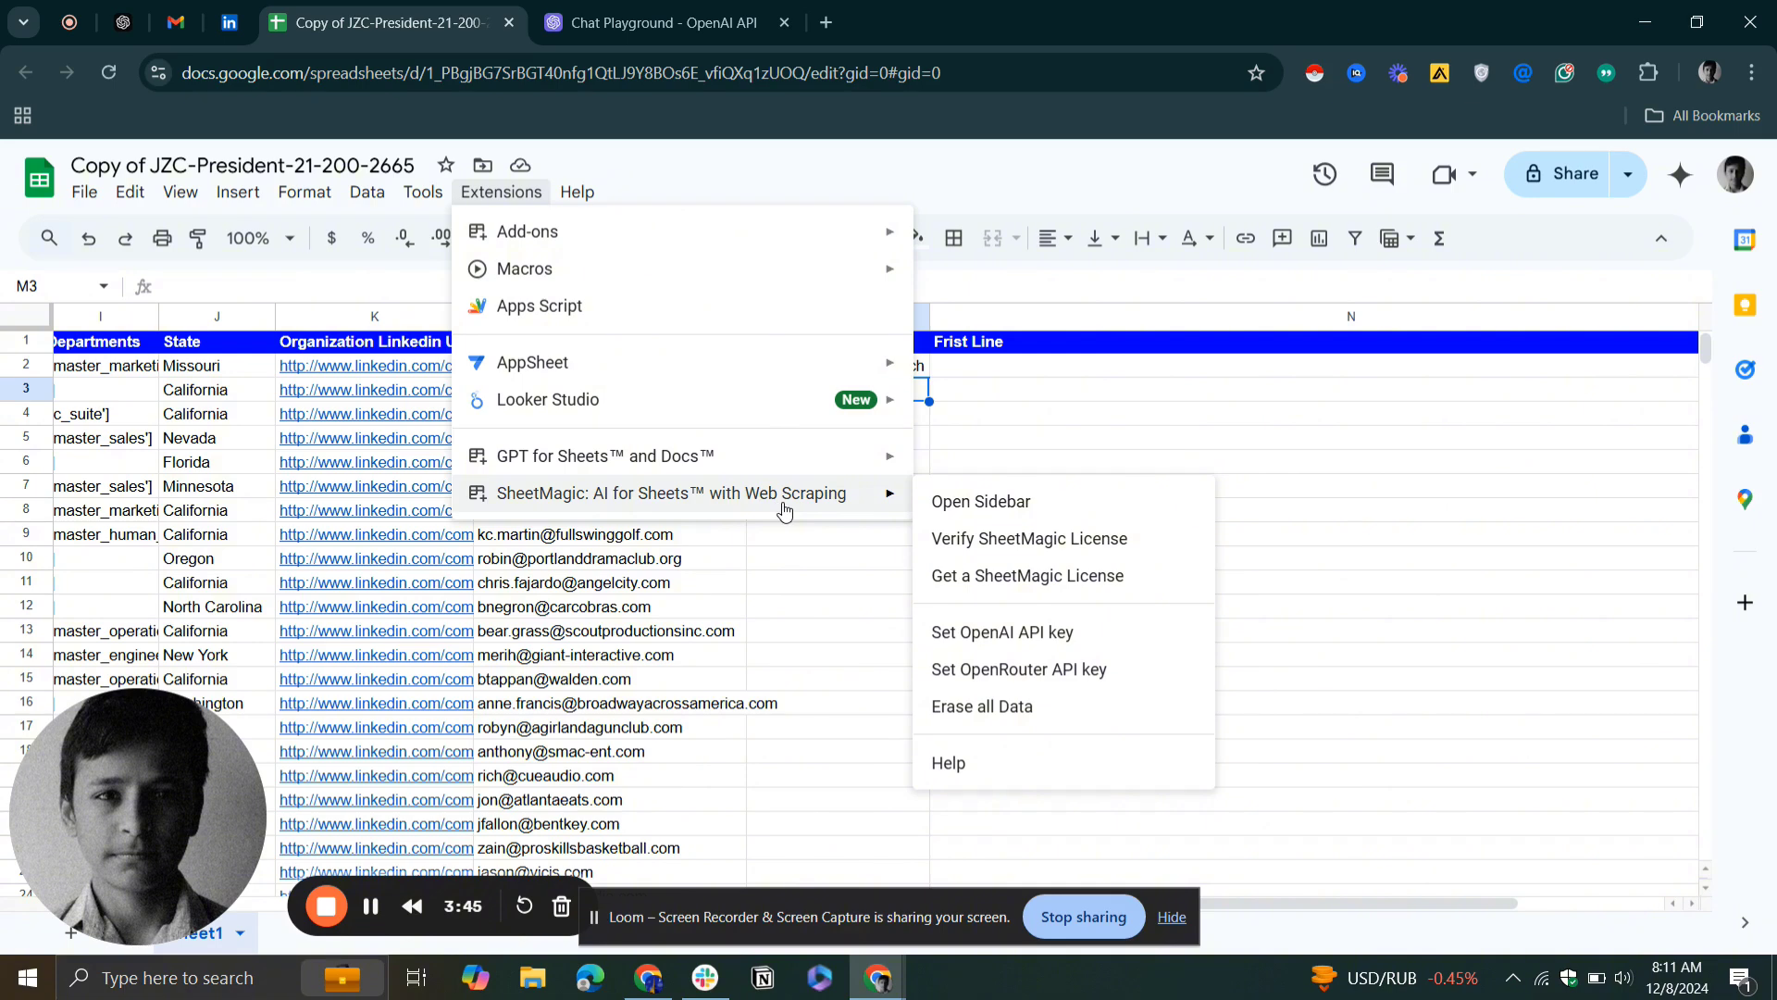
pyautogui.click(1026, 646)
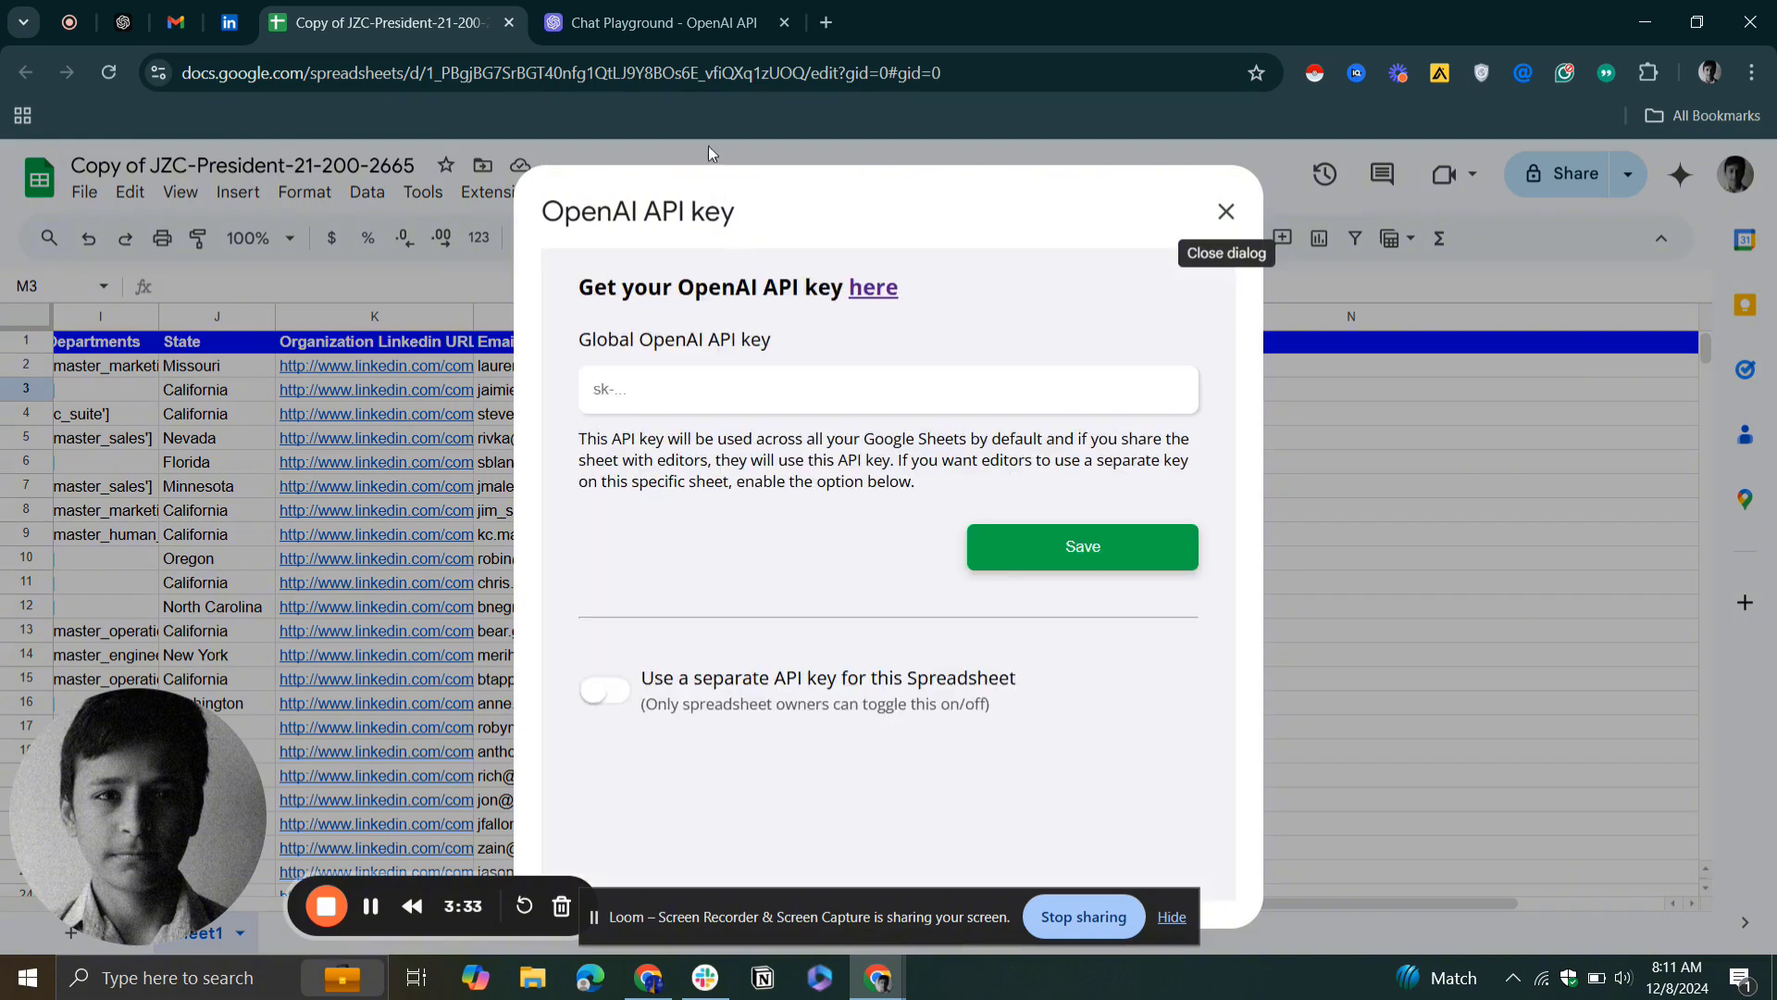
# Switch to the OpenAI platform and open the API keys page of its dashboard
pyautogui.click(665, 11)
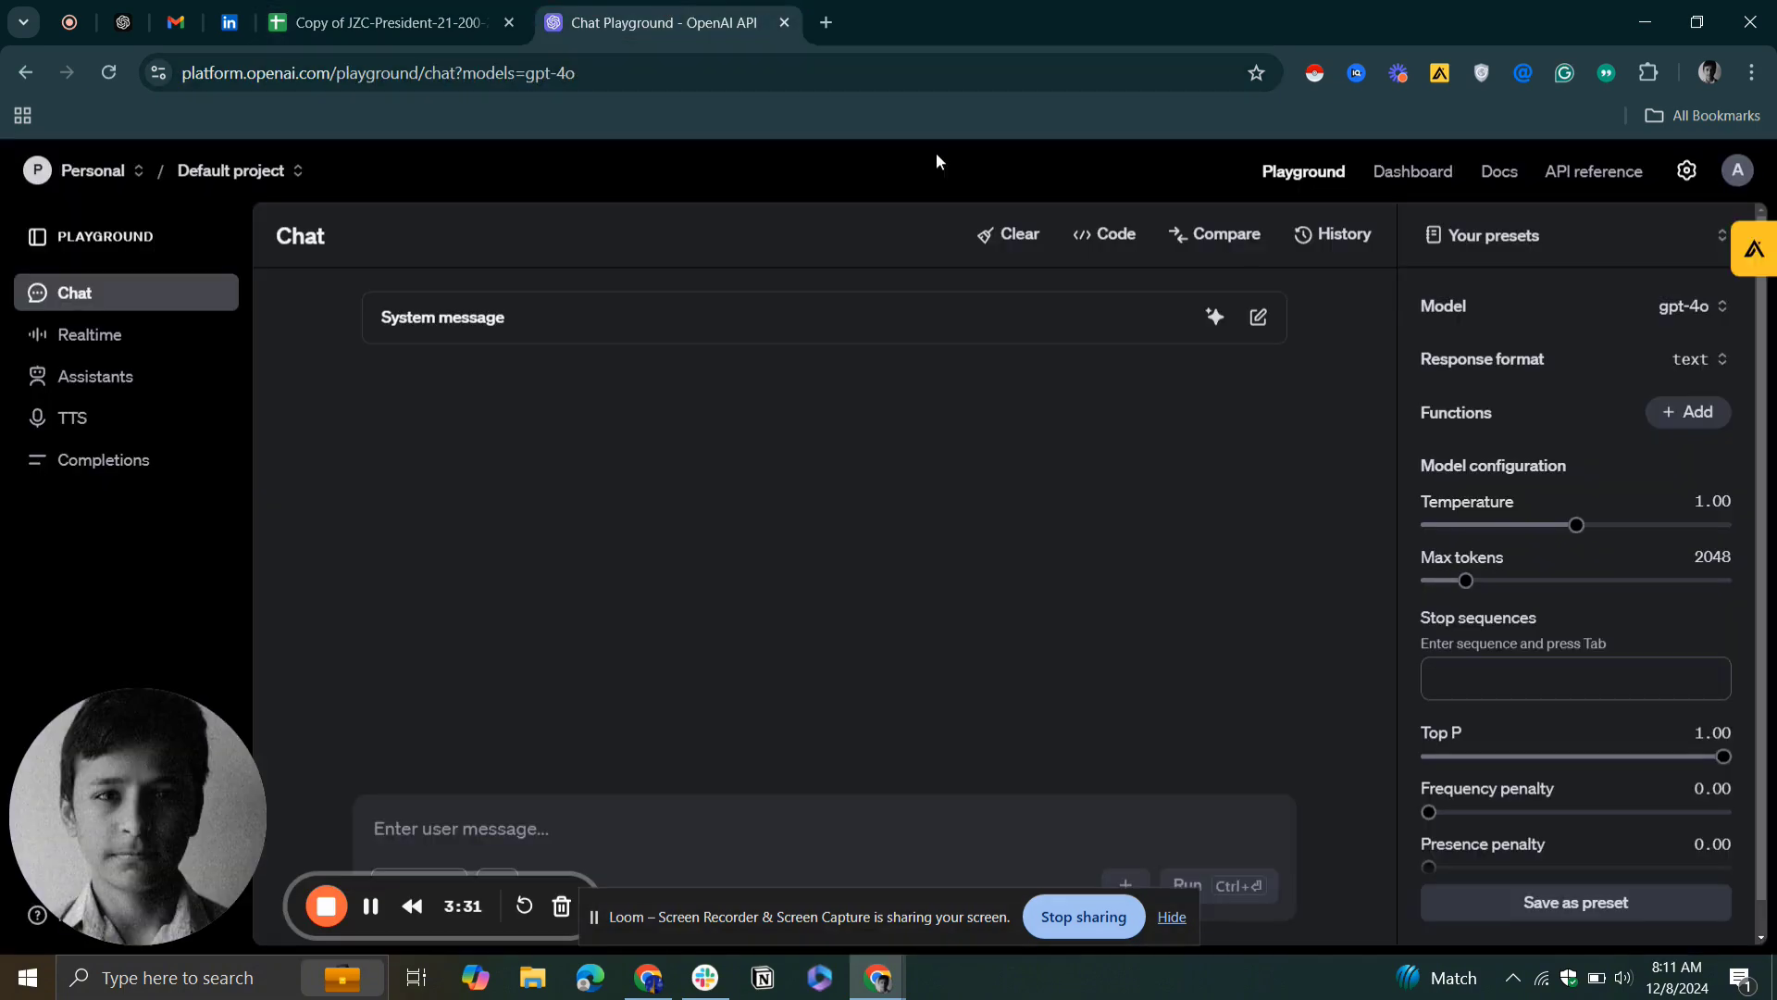
pyautogui.doubleClick(371, 79)
pyautogui.click(361, 75)
pyautogui.moveTo(384, 76); pyautogui.dragTo(239, 96)
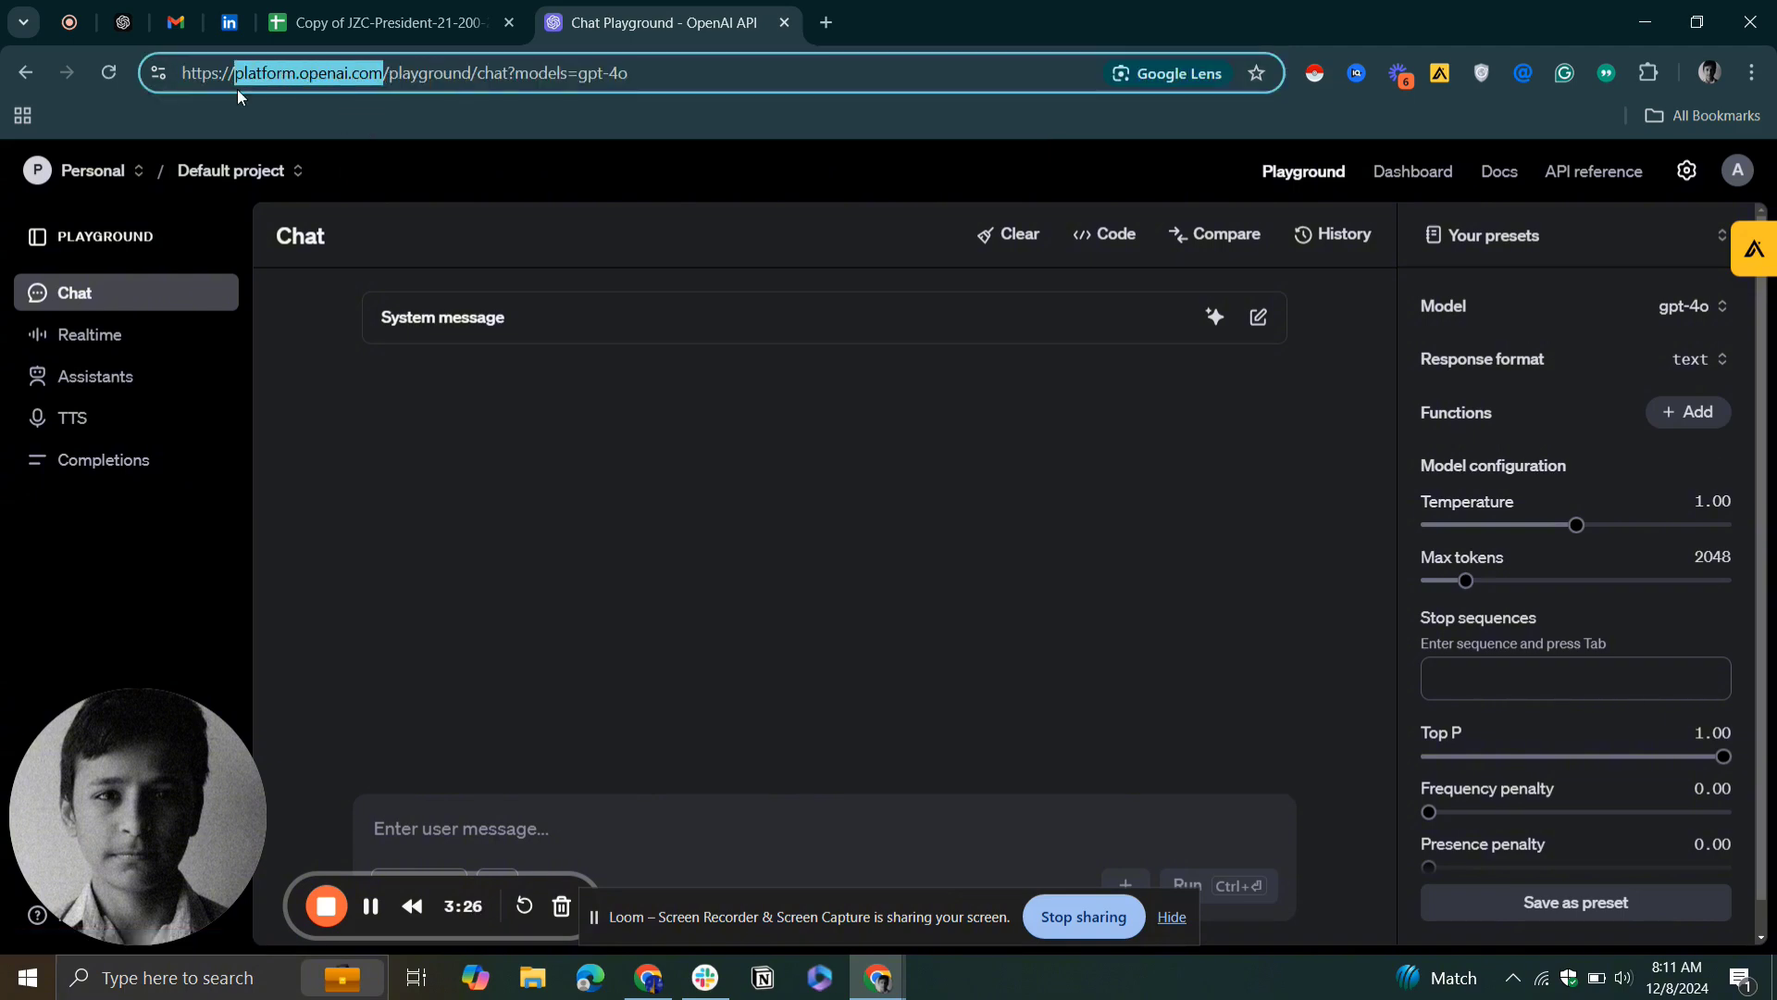
pyautogui.click(432, 194)
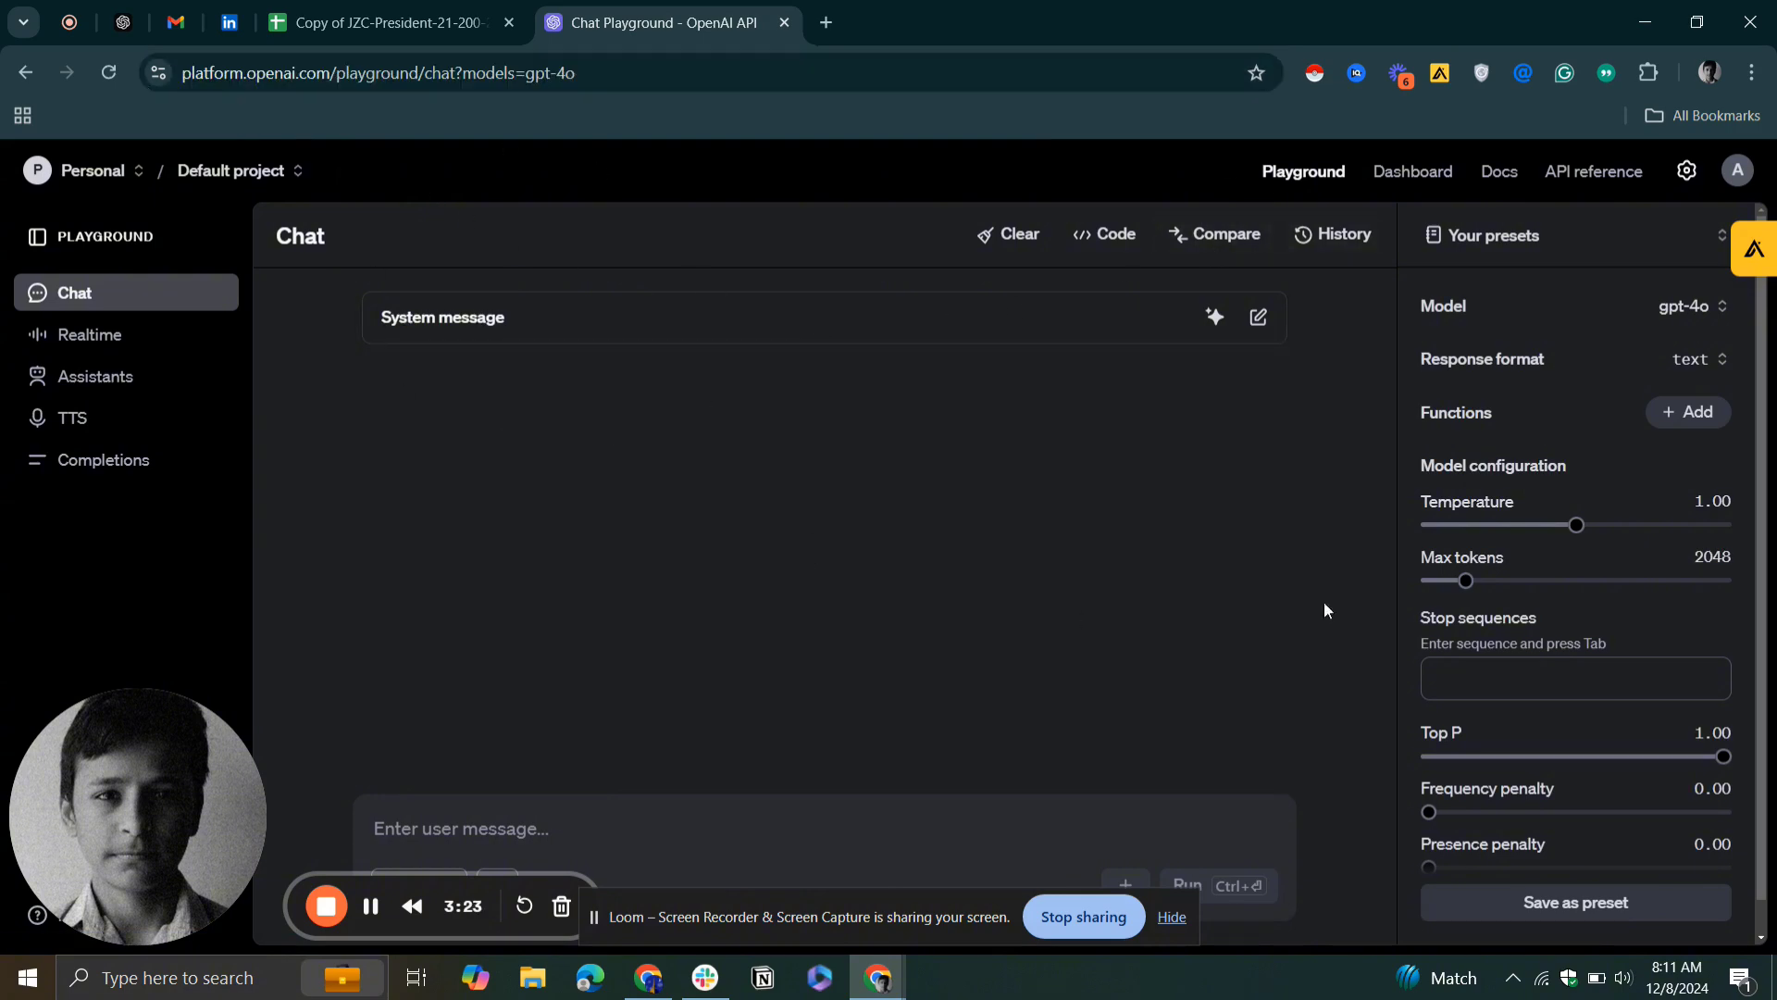
pyautogui.click(1413, 172)
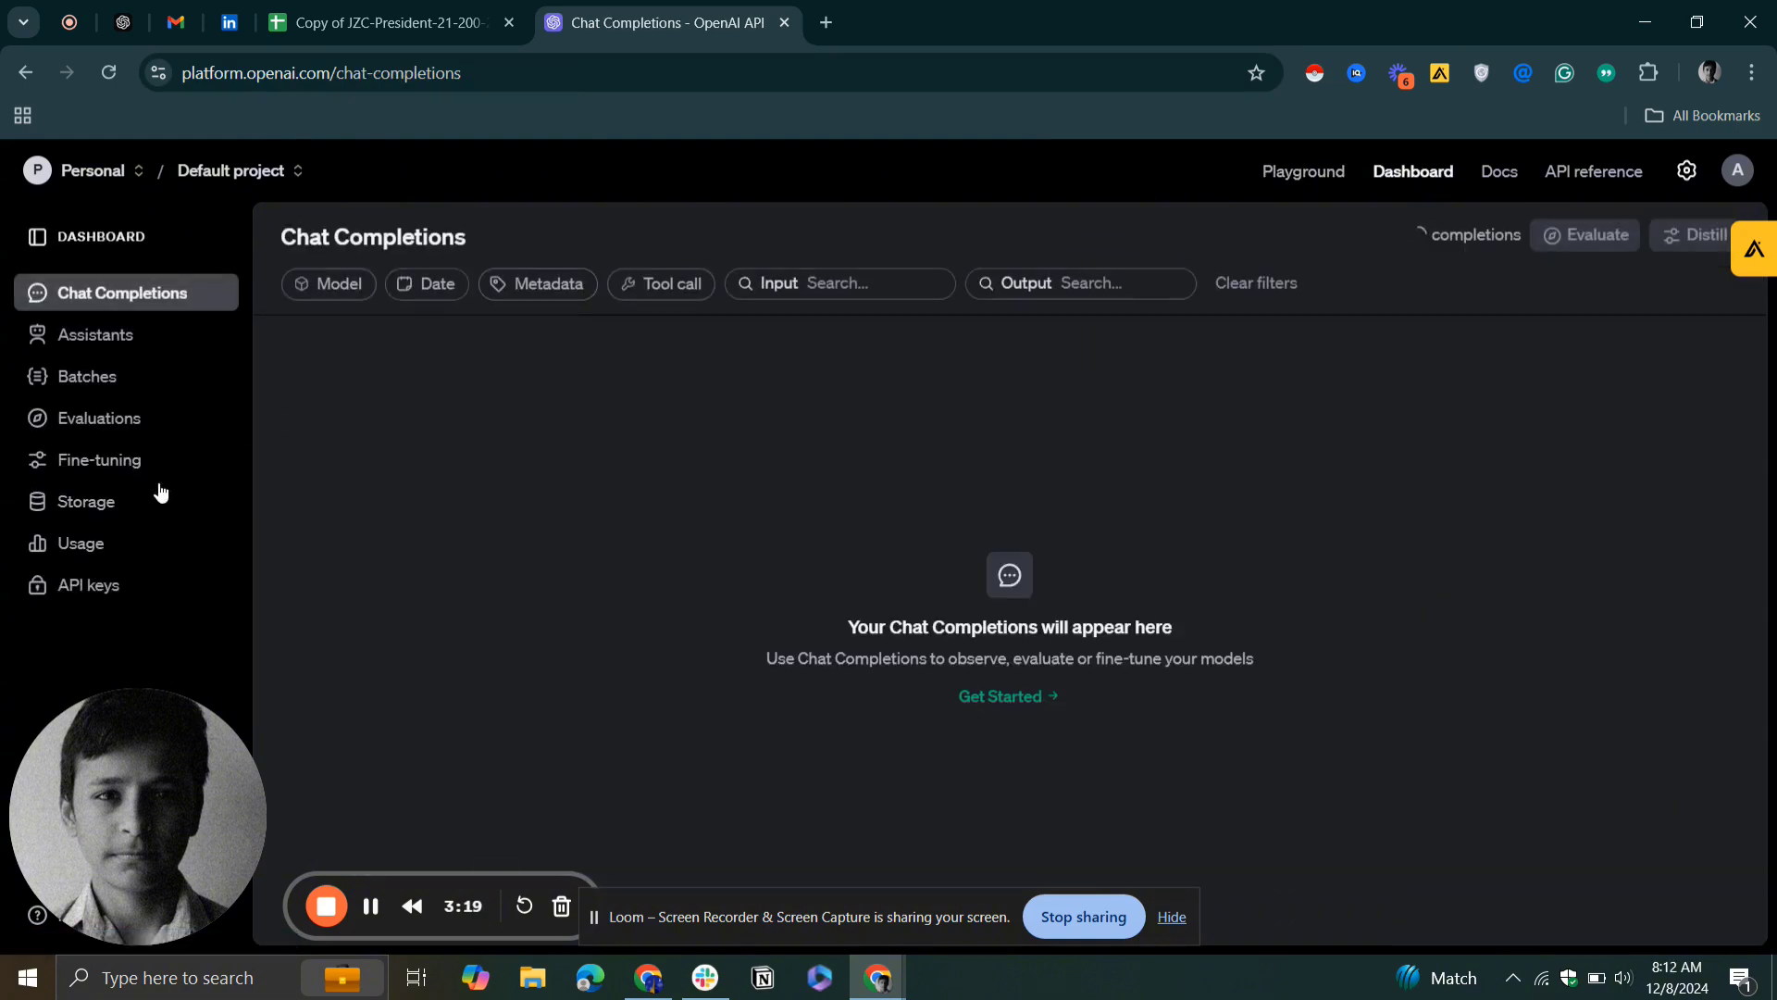
pyautogui.click(96, 597)
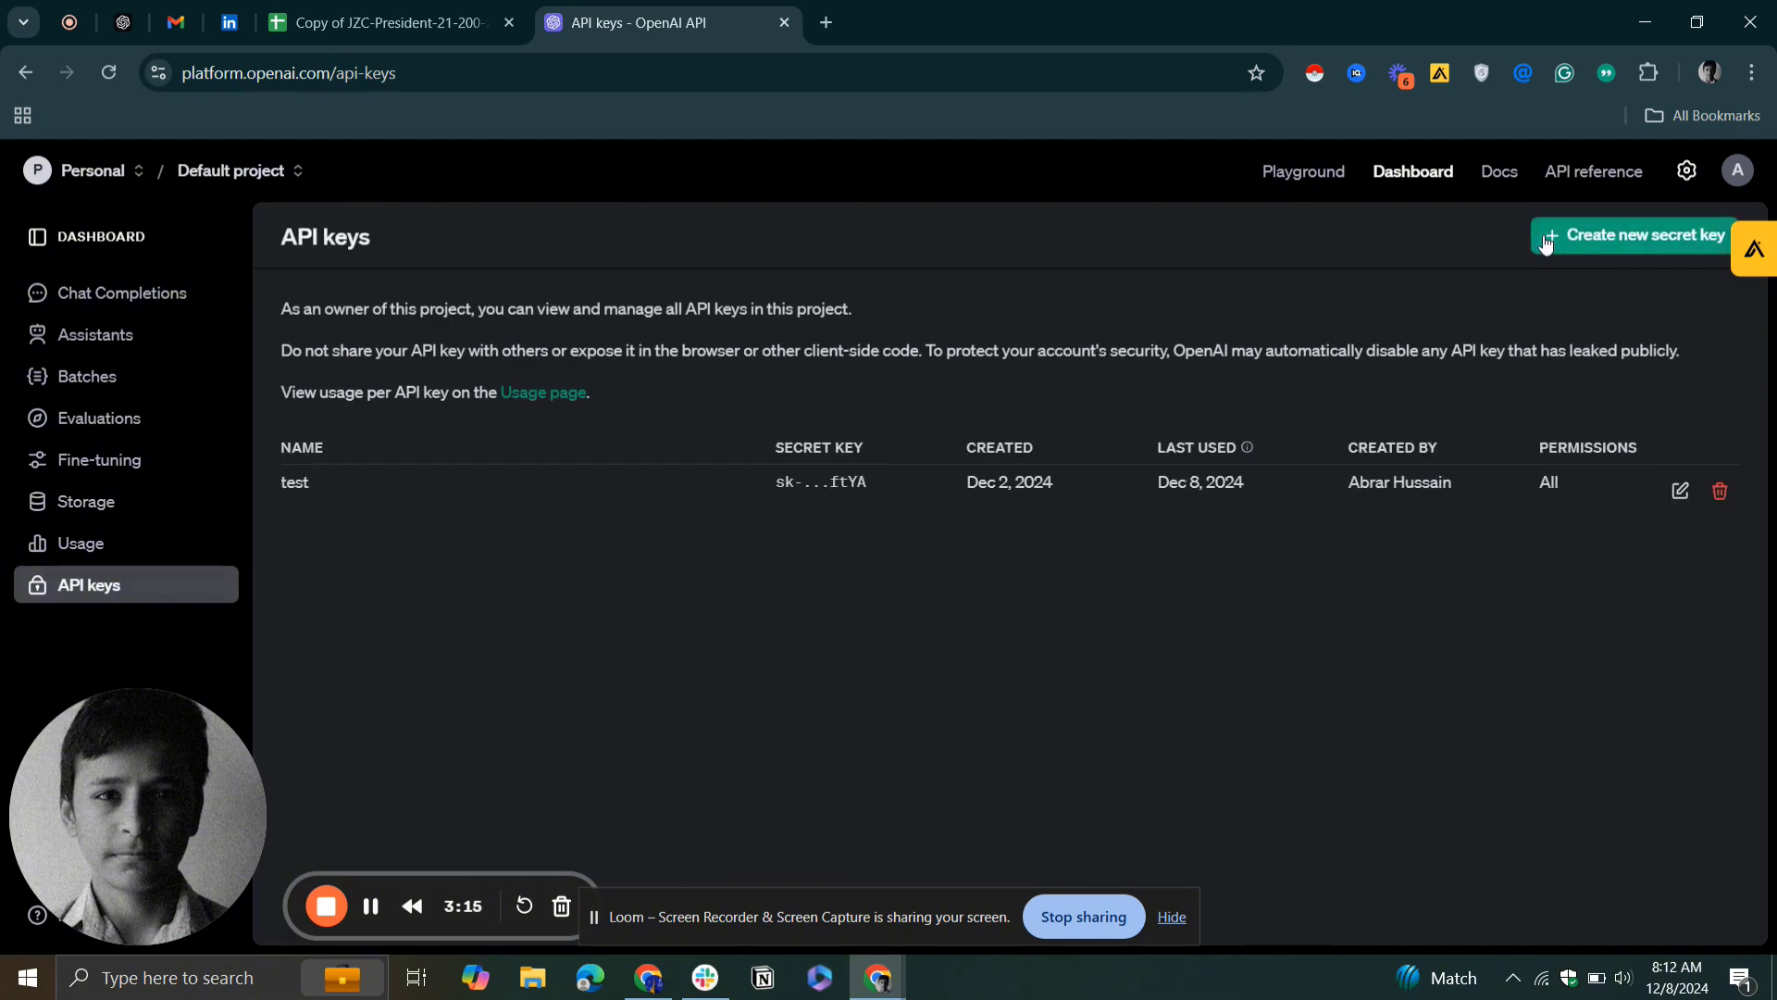
pyautogui.click(1618, 252)
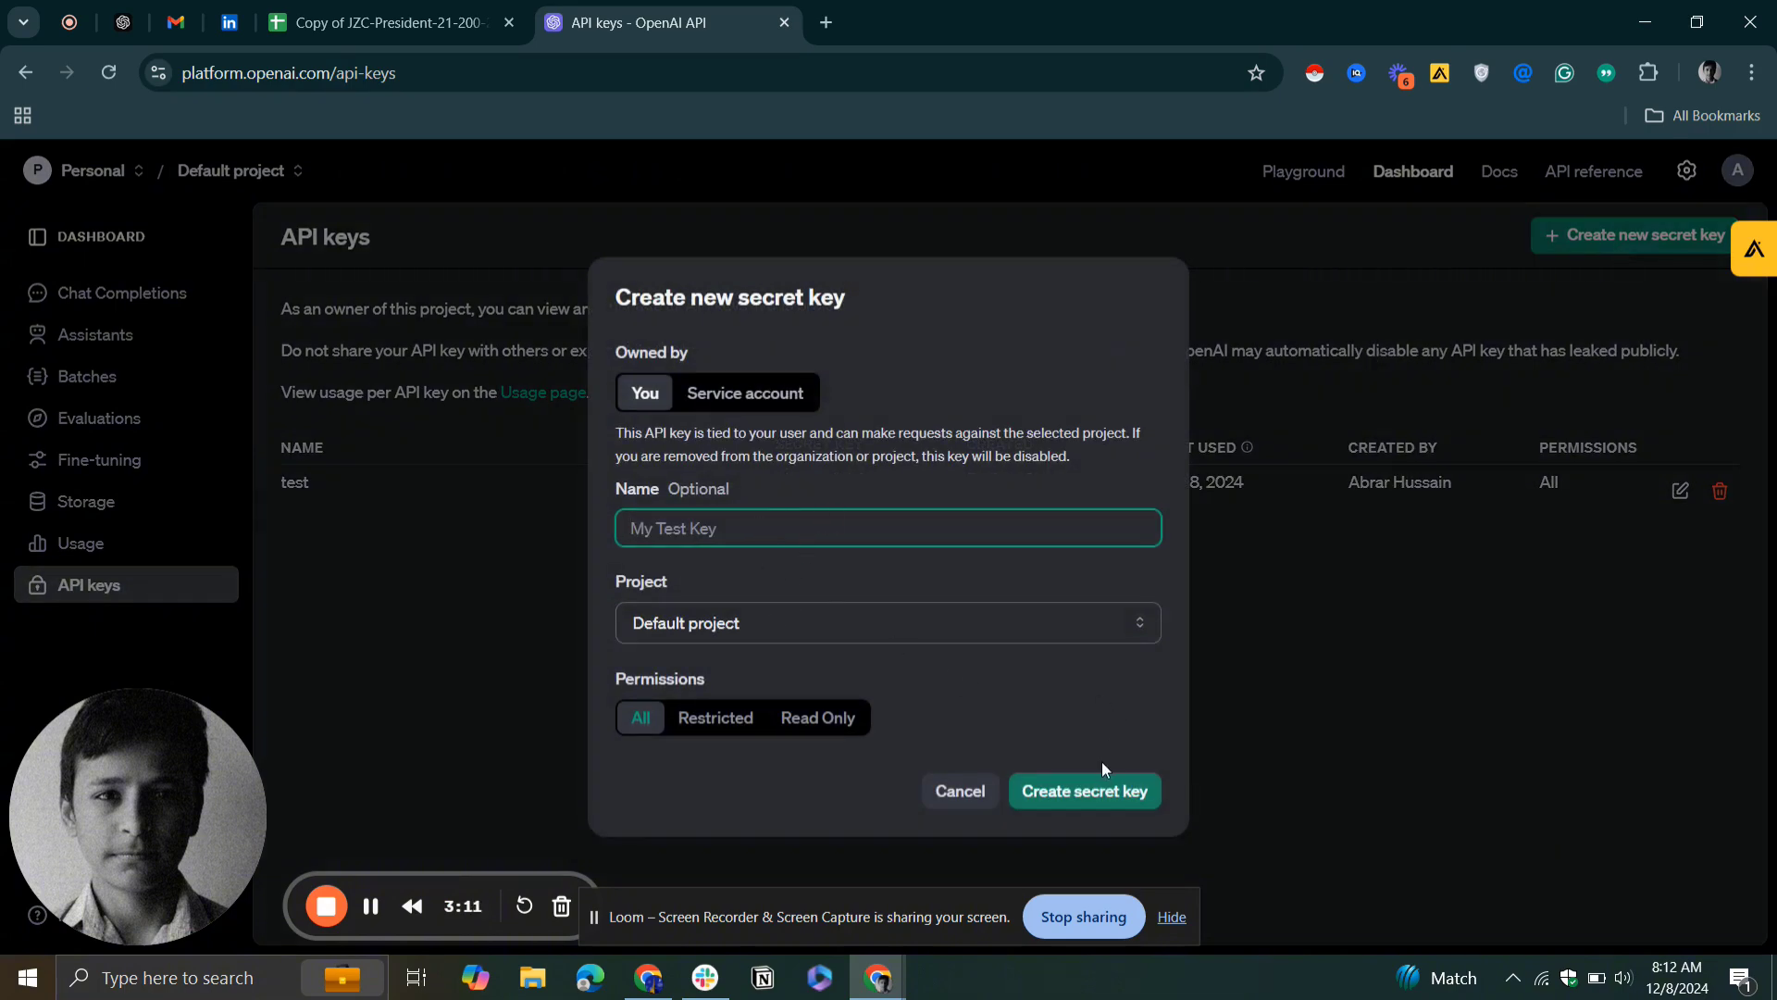
pyautogui.click(960, 790)
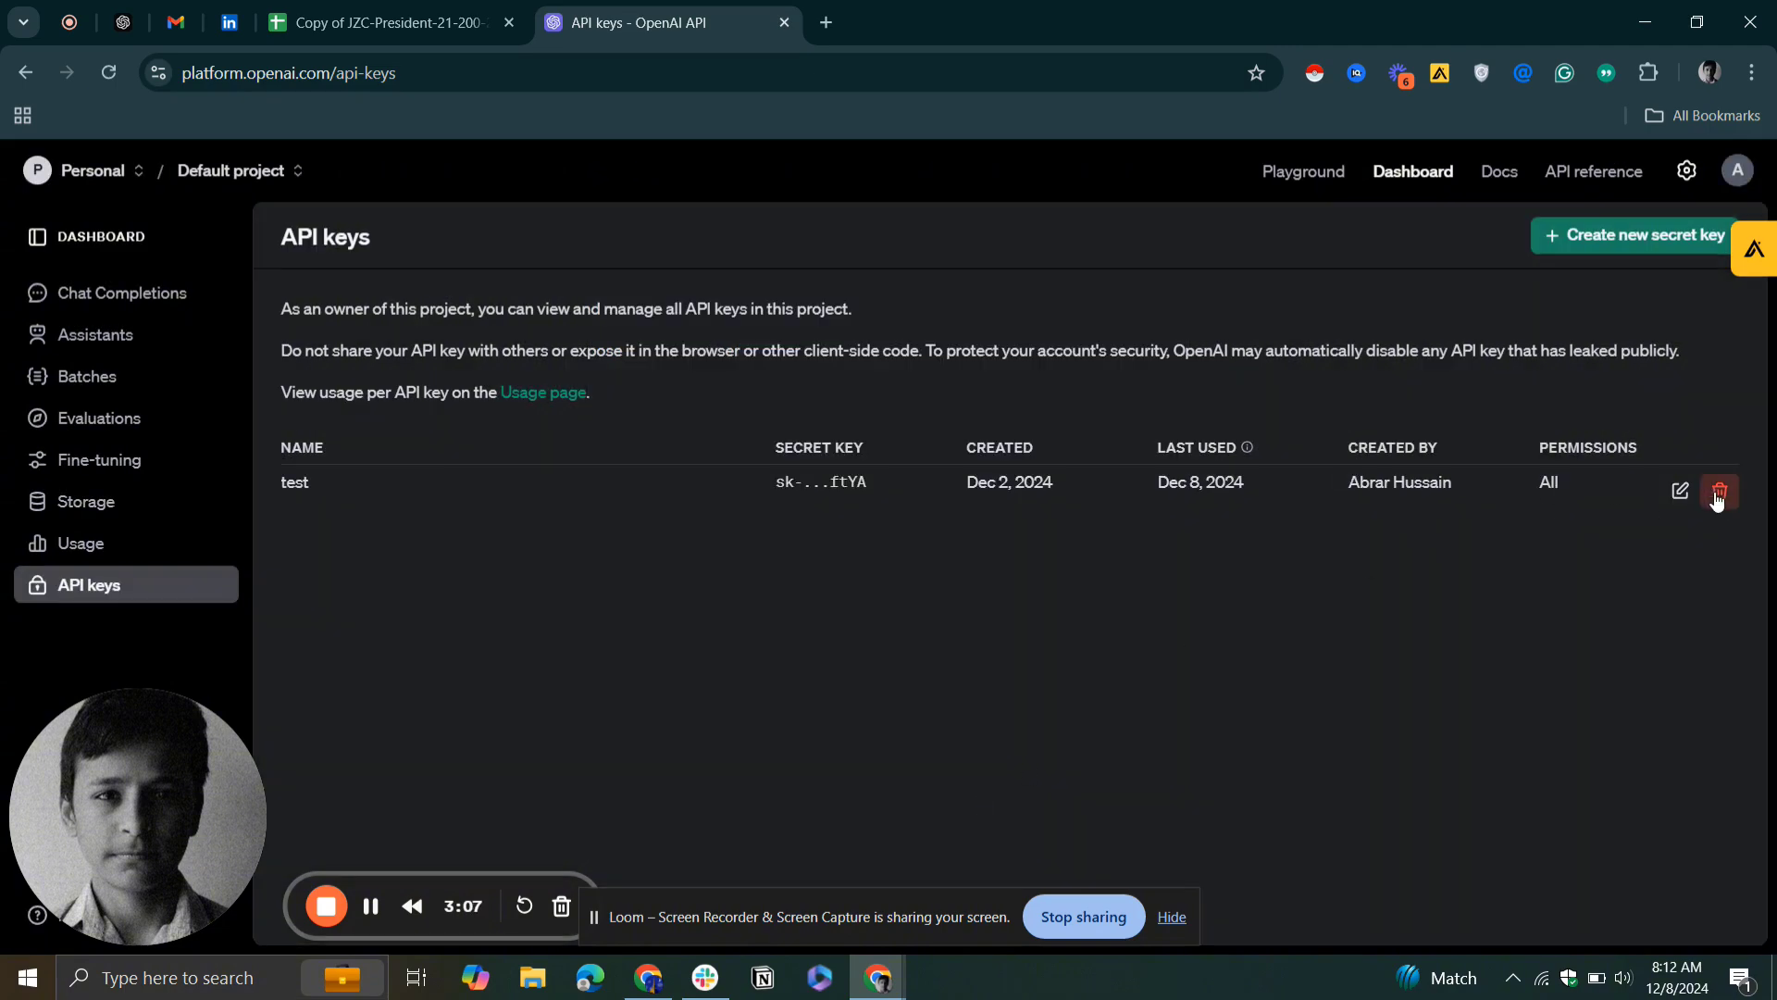
pyautogui.click(1681, 491)
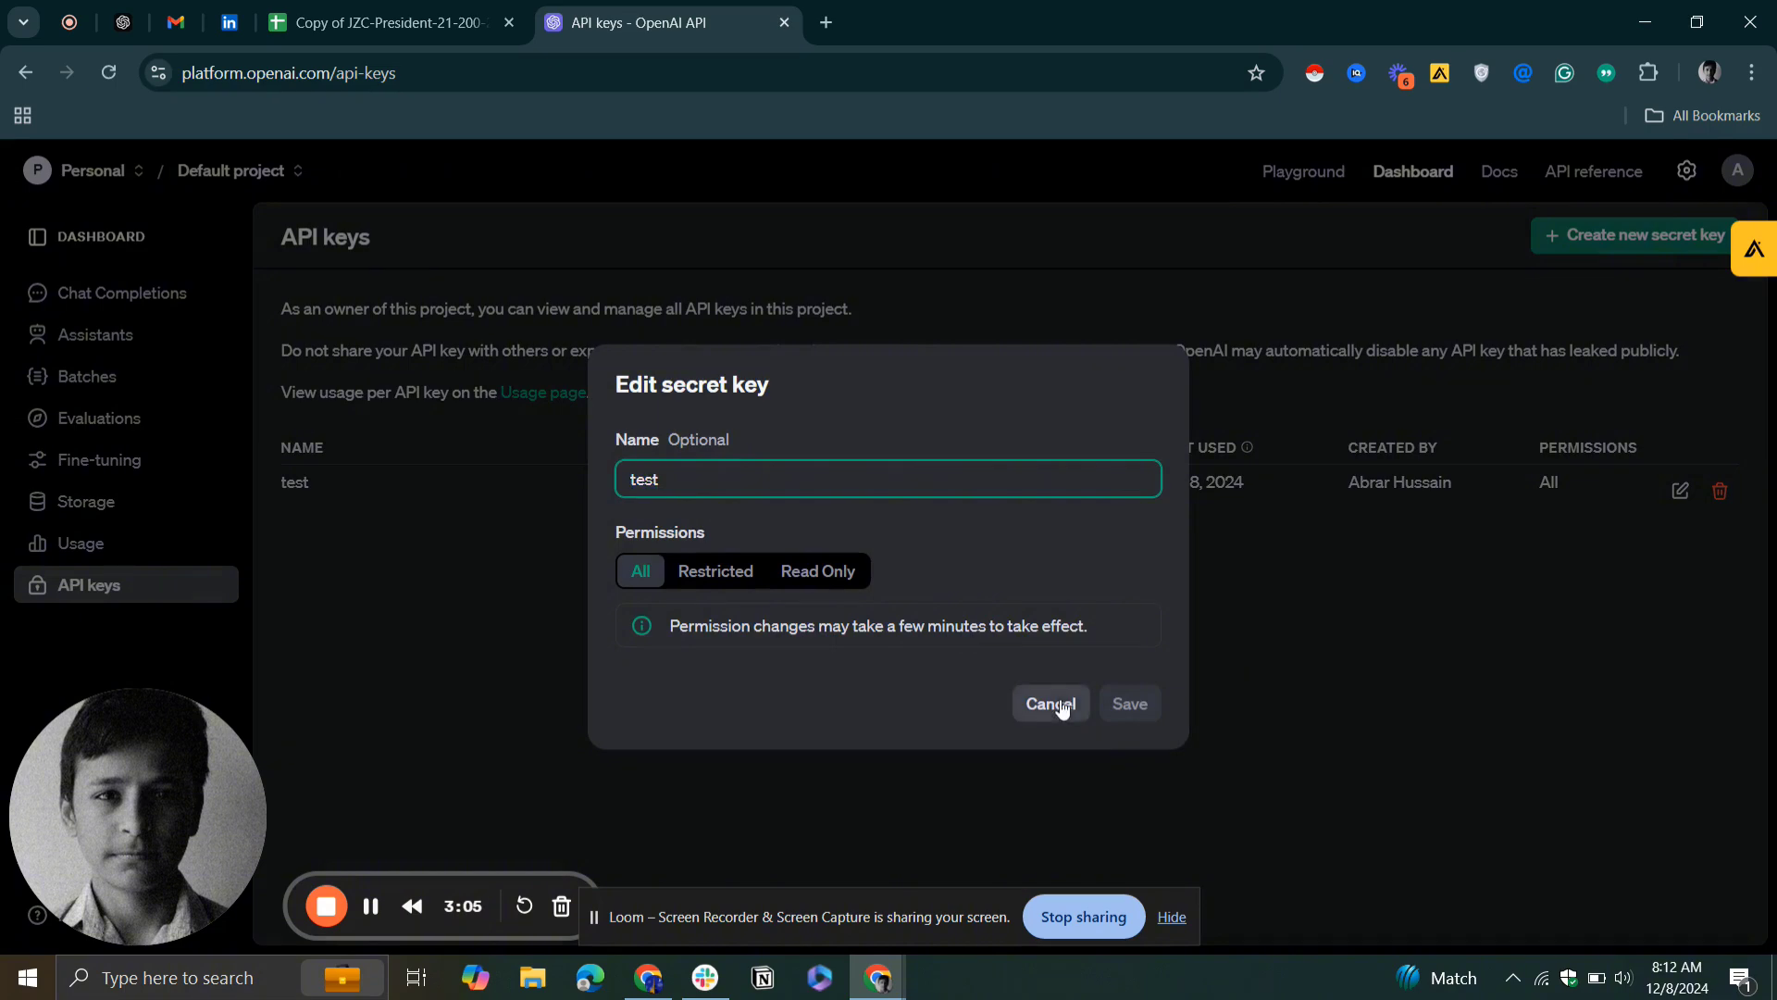
pyautogui.click(1051, 704)
# Revoke the existing OpenAI API key named test
pyautogui.click(1717, 496)
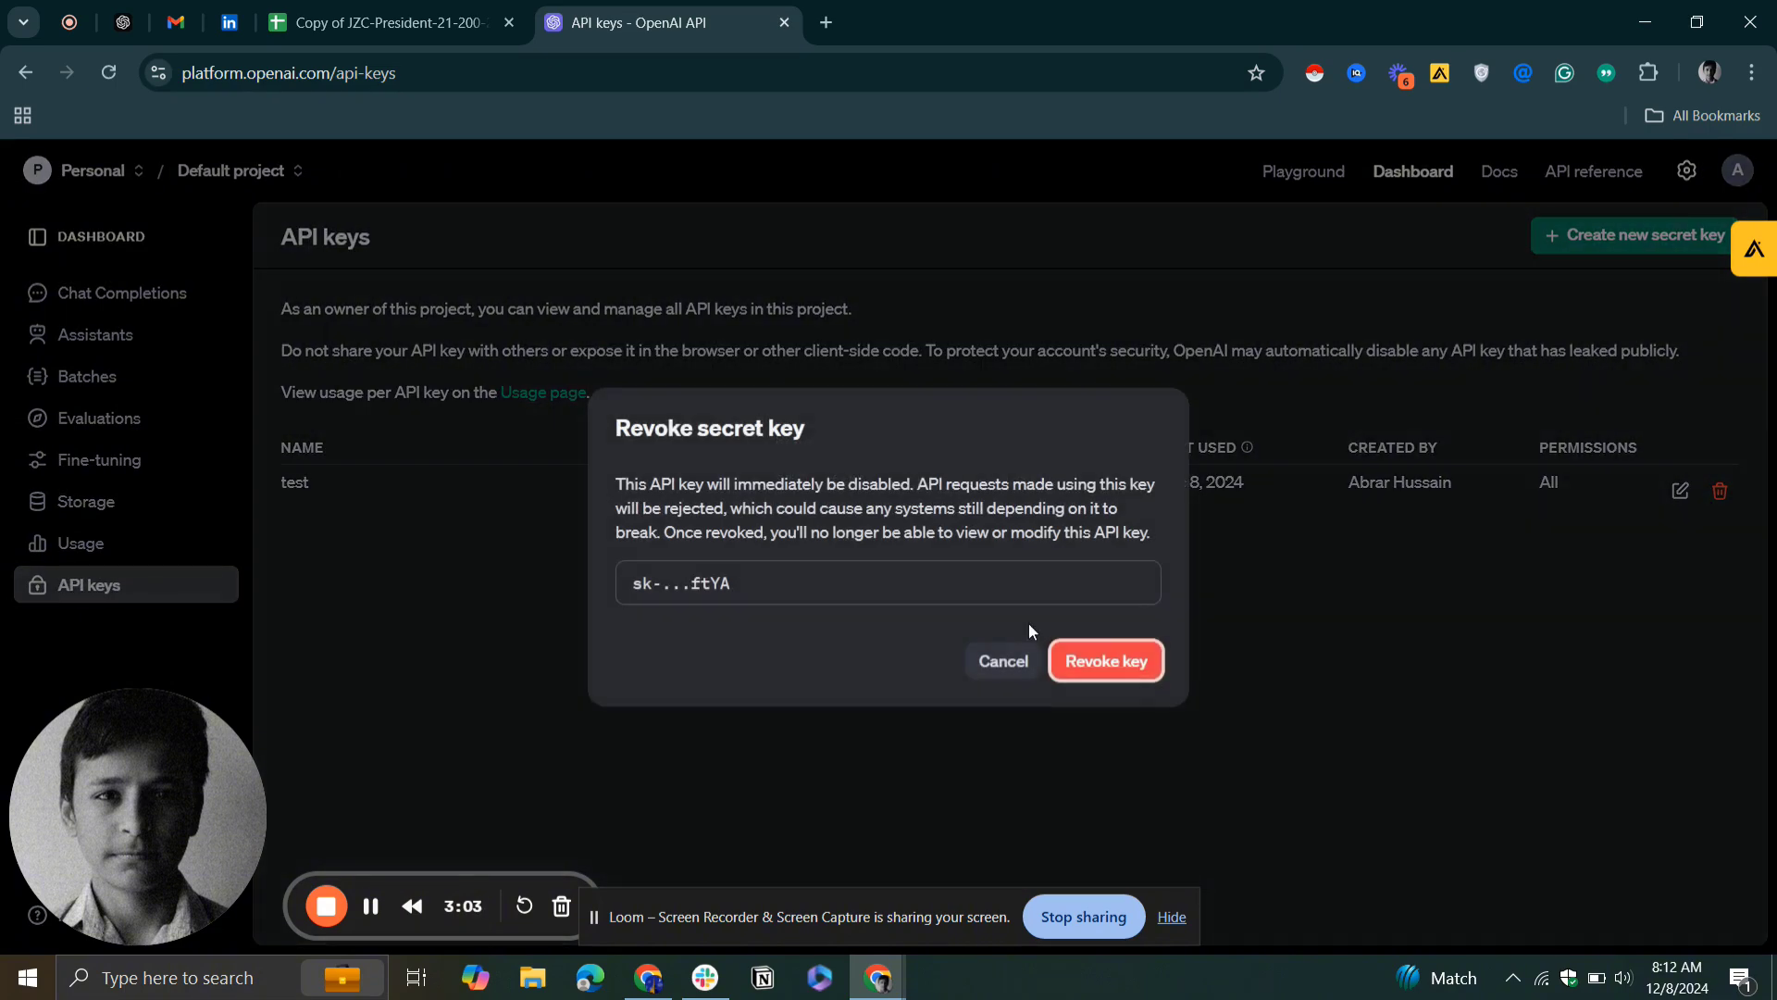
pyautogui.click(1104, 660)
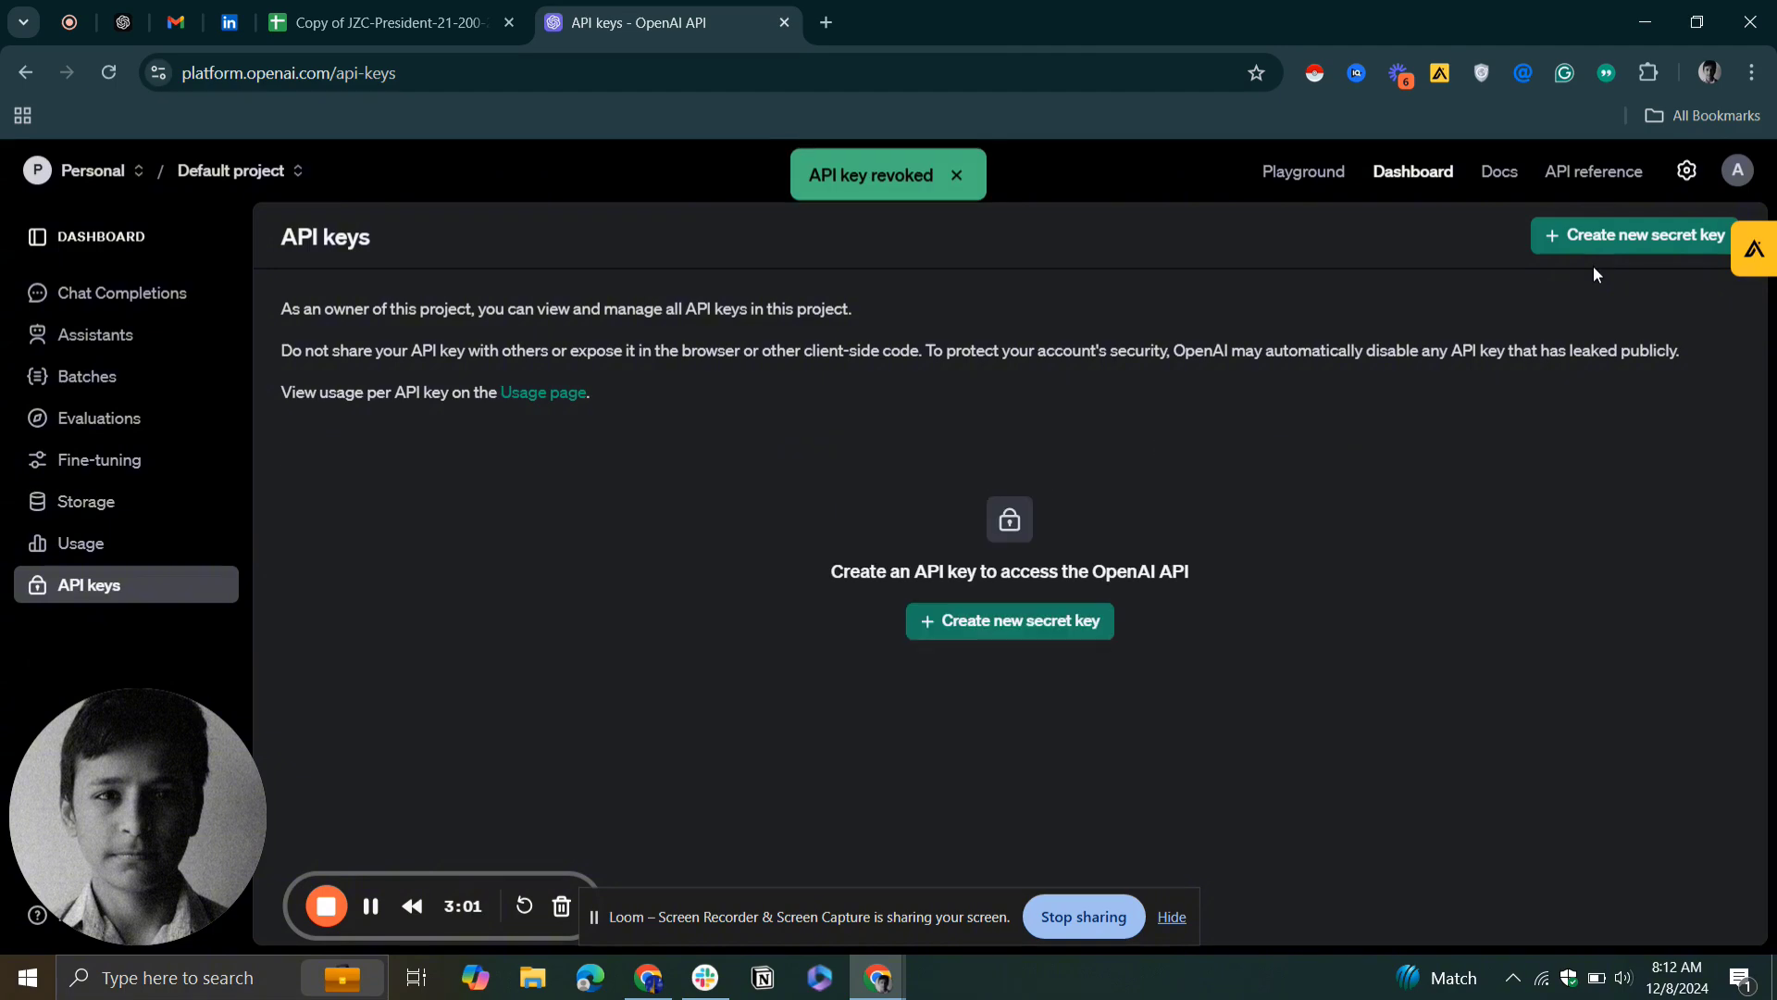
# Create a new unnamed secret key in the Default project with All permissions and copy it
pyautogui.click(1065, 622)
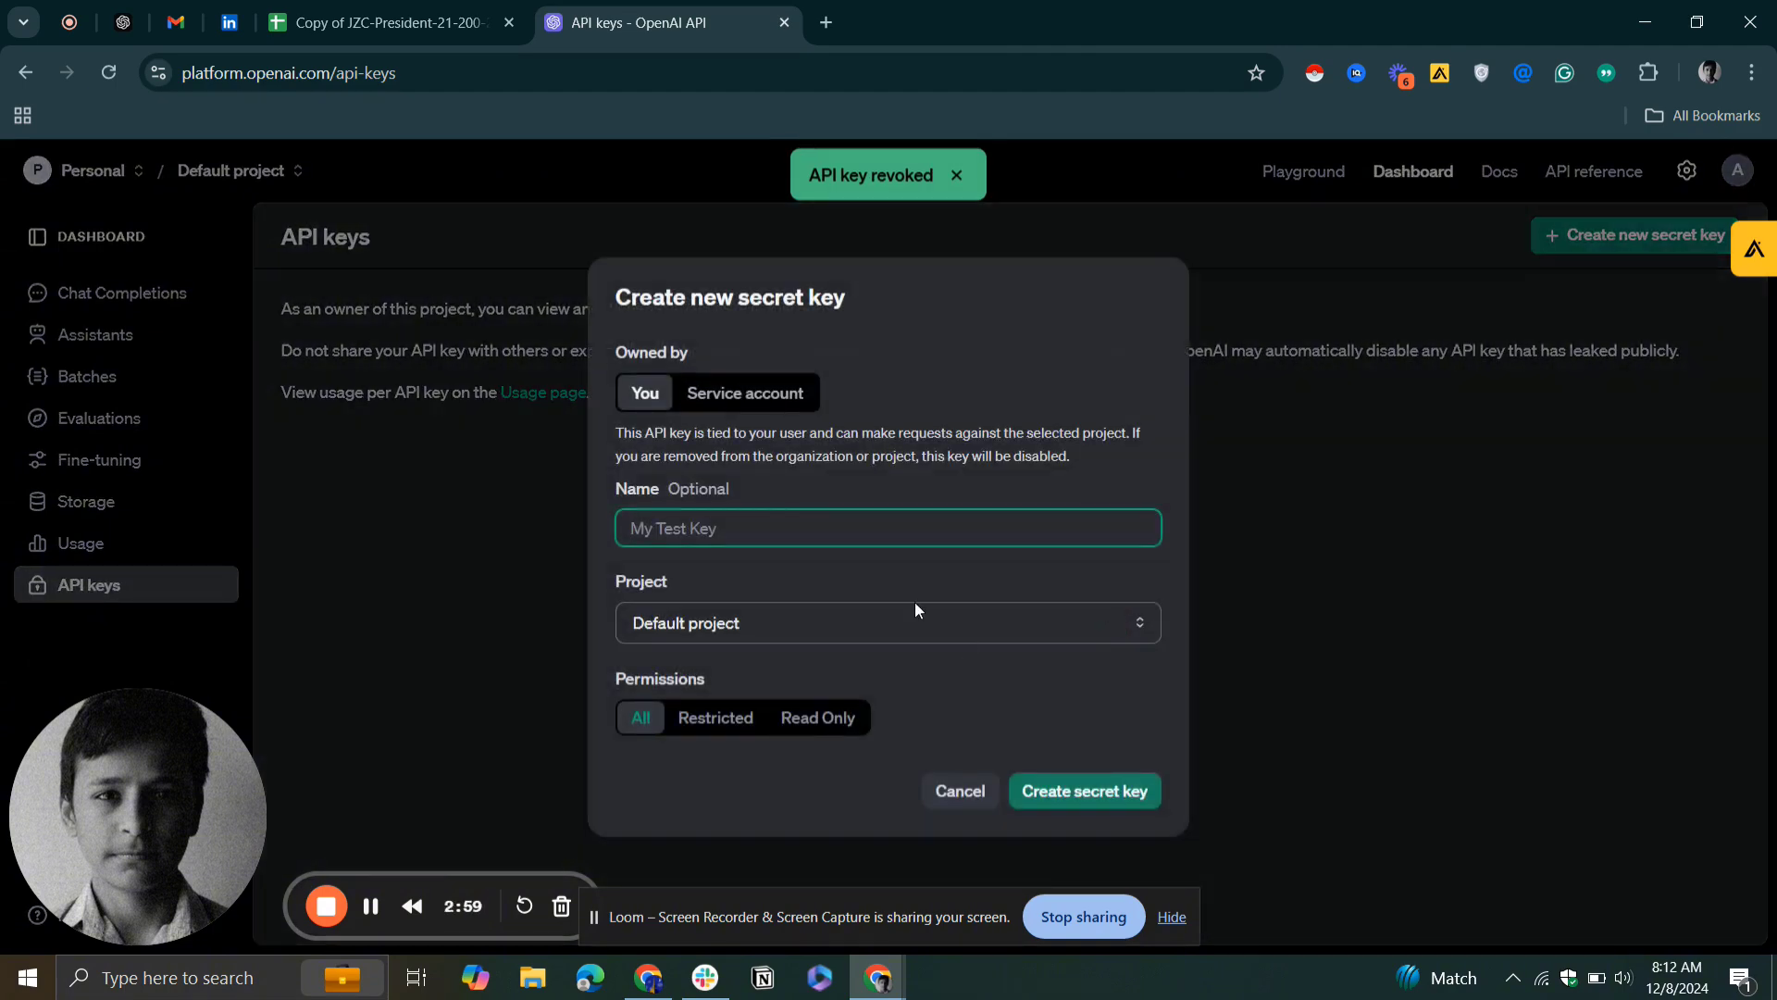
pyautogui.click(1081, 793)
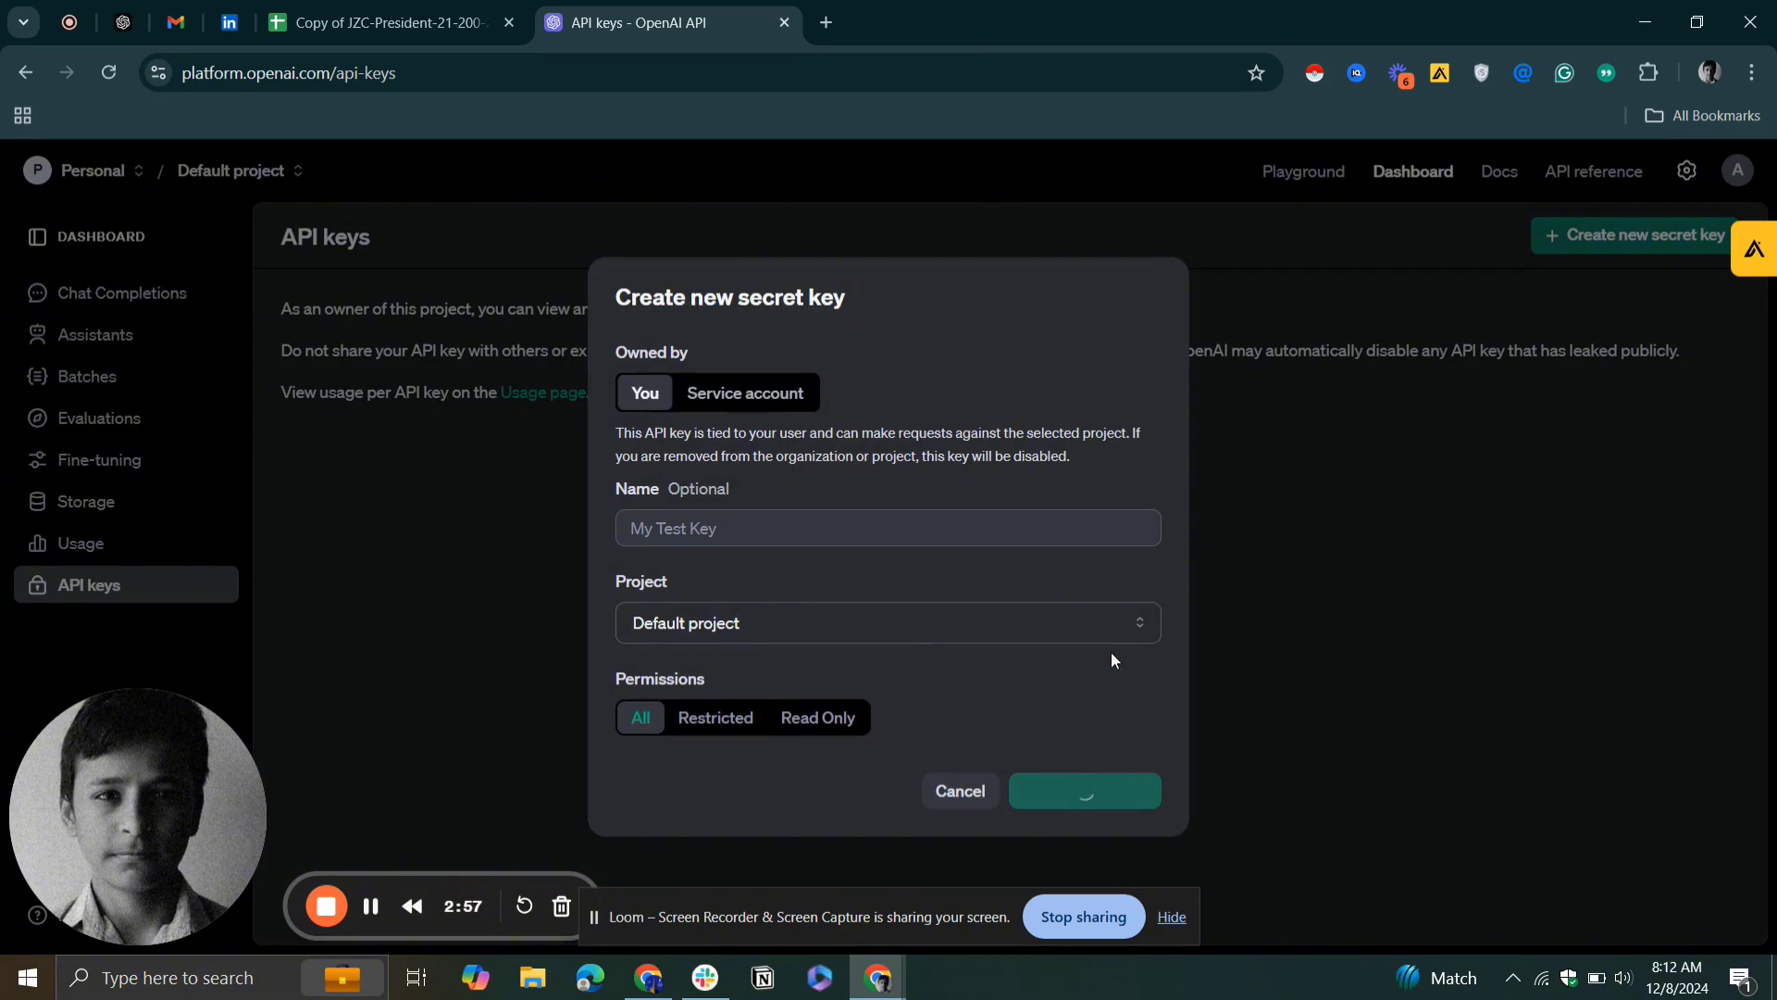
pyautogui.click(1115, 543)
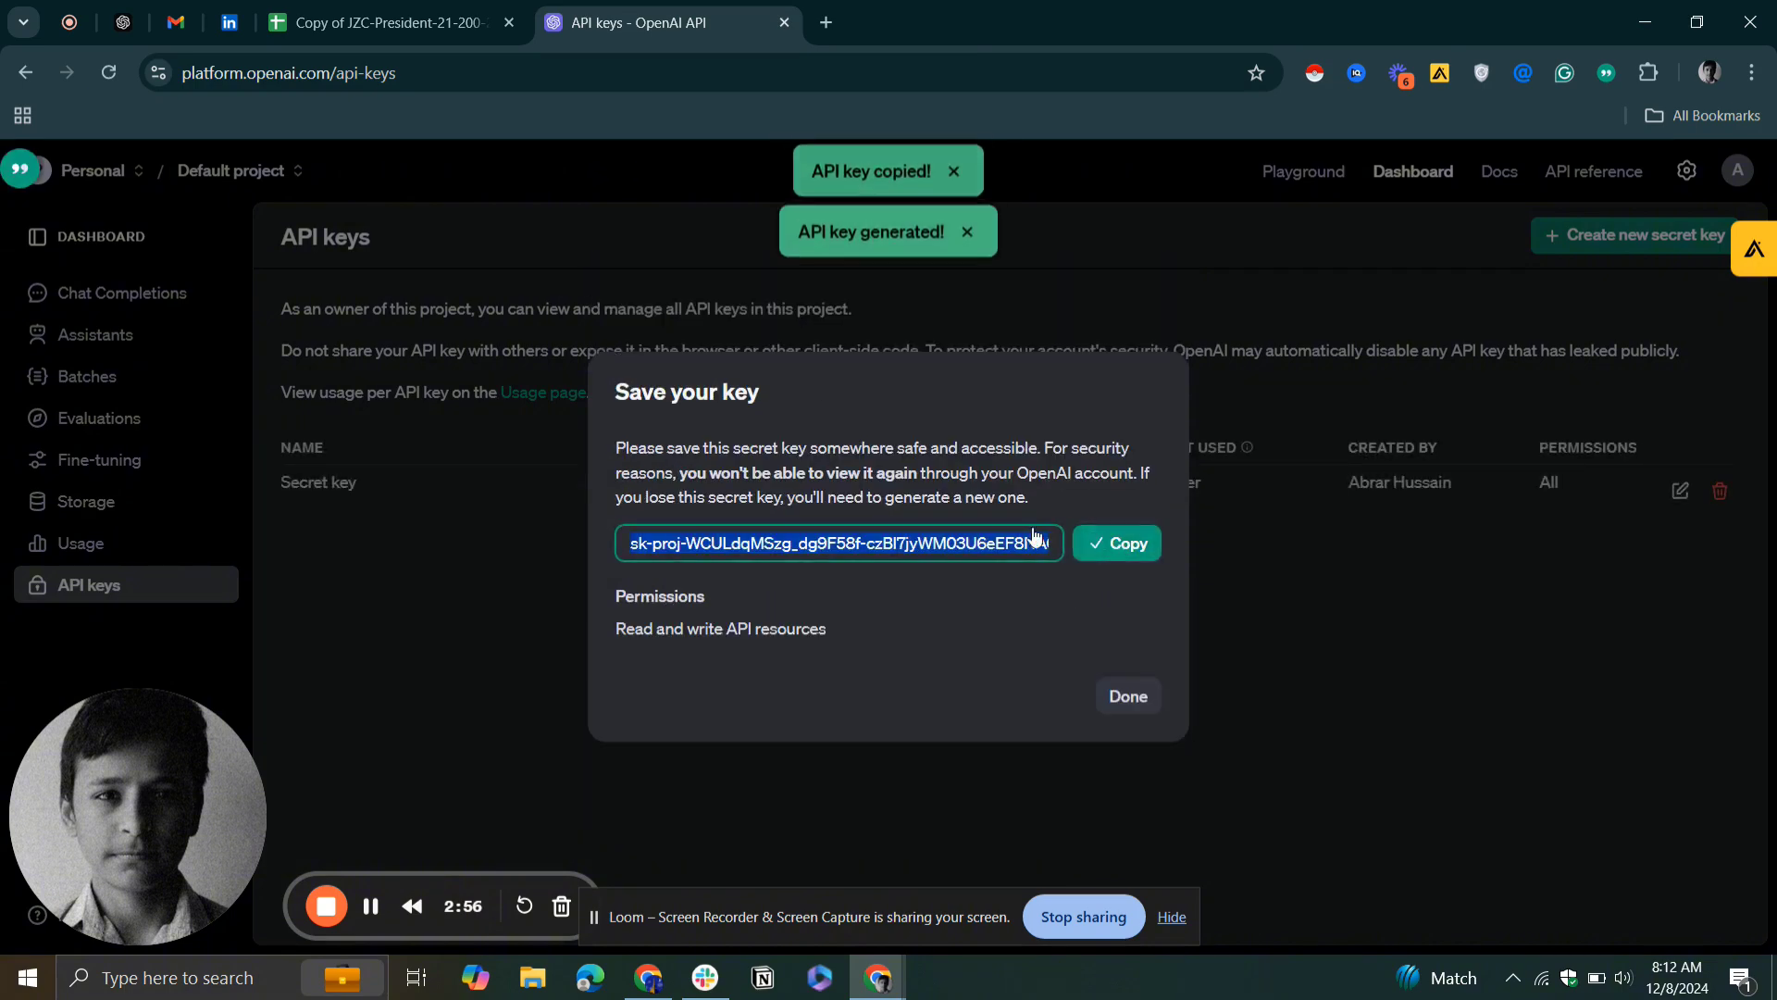
# Back in Google Sheets, paste the API key as SheetMagic's Global OpenAI API key, save it and close the dialog
pyautogui.click(377, 7)
pyautogui.click(882, 401)
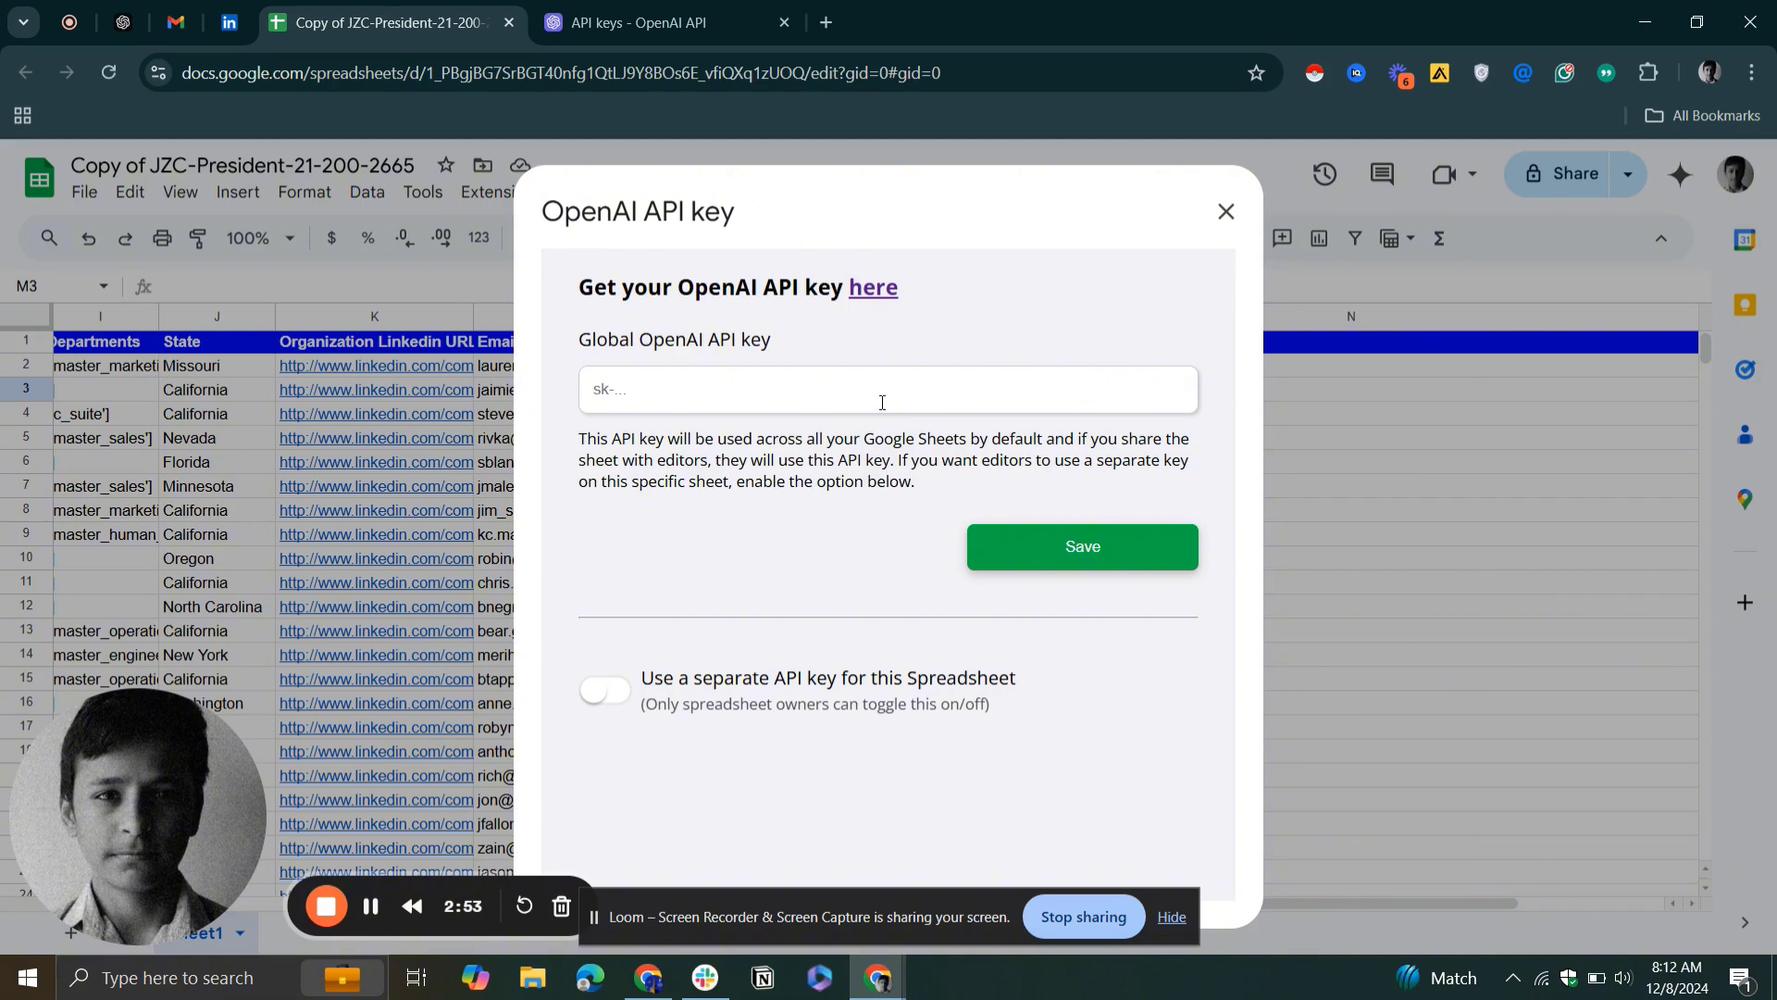
pyautogui.hotkey('ctrl', 'v')
pyautogui.click(1072, 566)
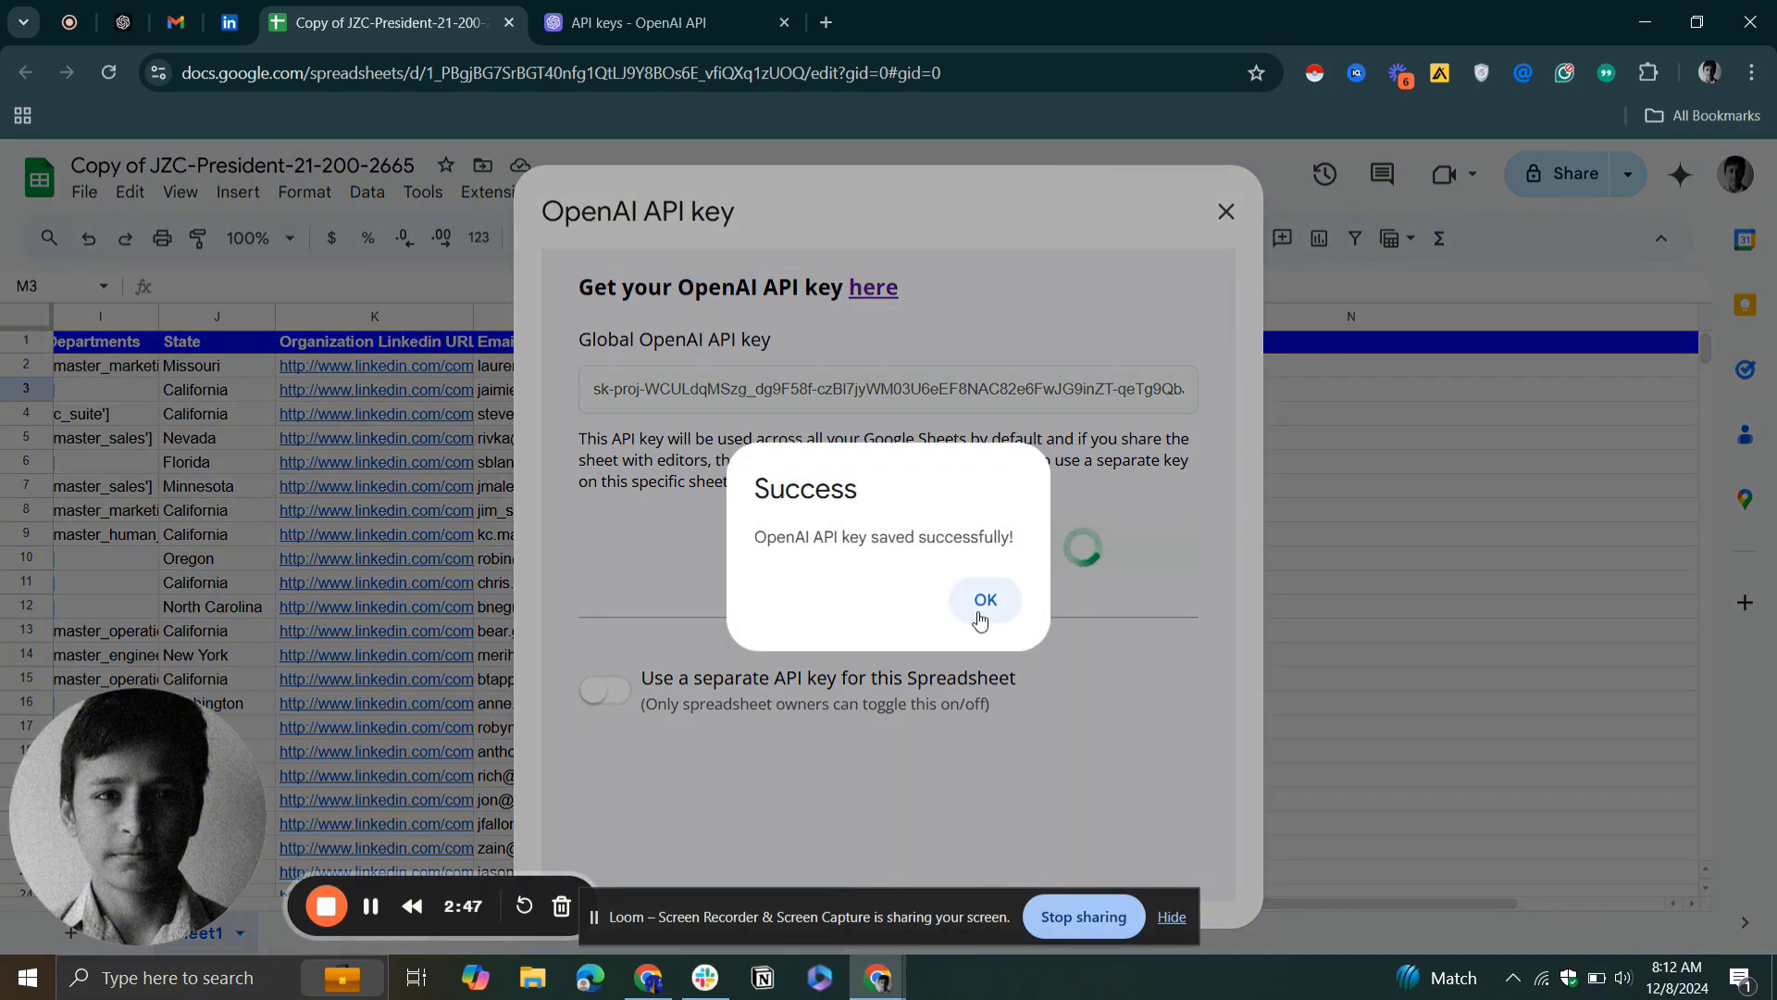
pyautogui.click(983, 614)
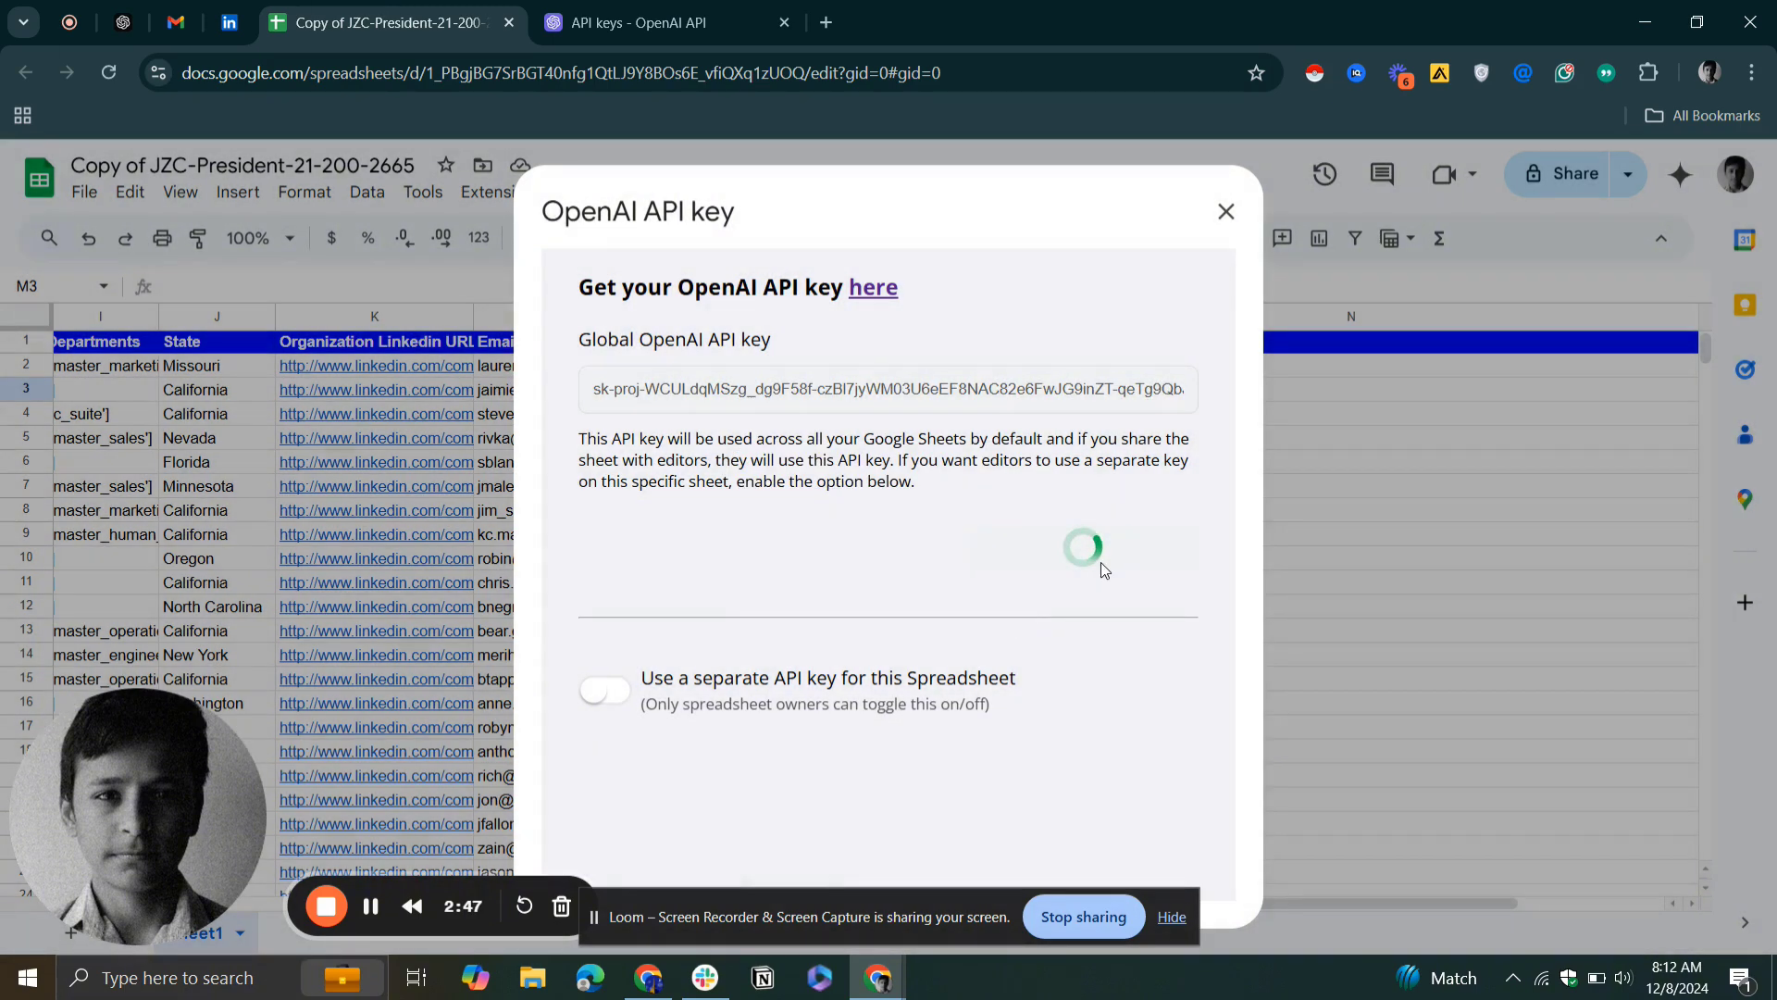
pyautogui.click(1226, 224)
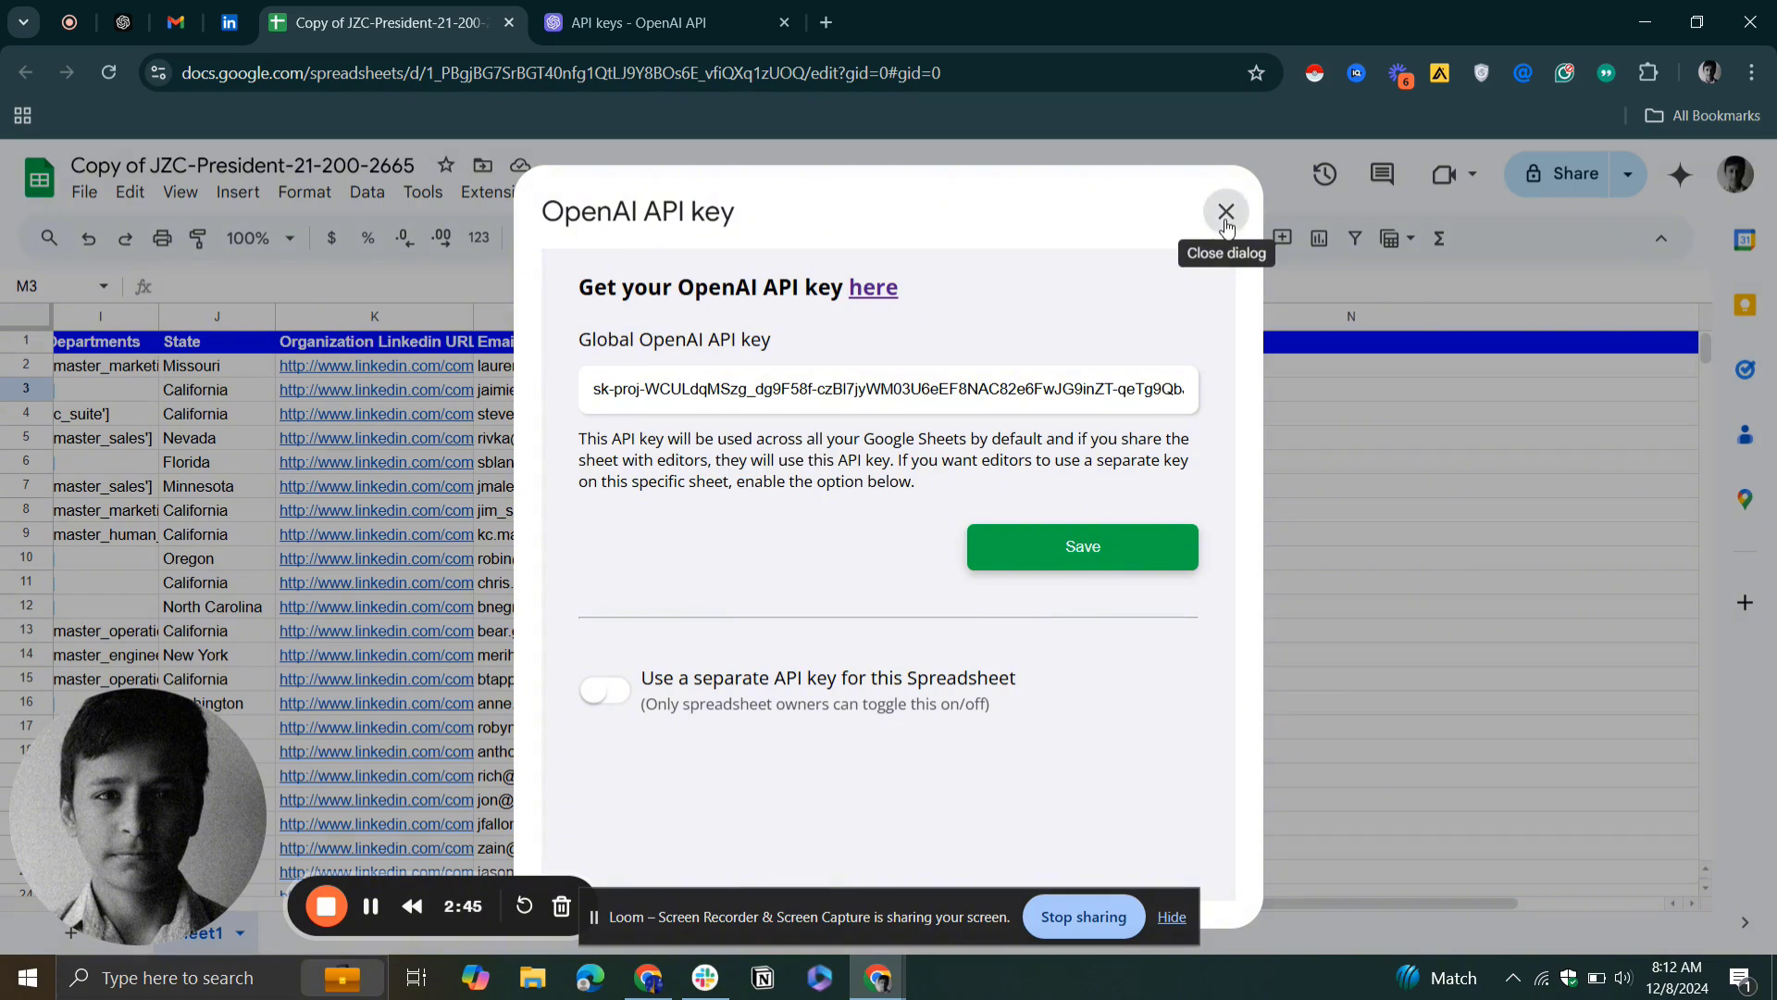
# Open the outreach prompt in cell M2 of the Prompt column and read its full text
pyautogui.click(1182, 407)
pyautogui.click(987, 385)
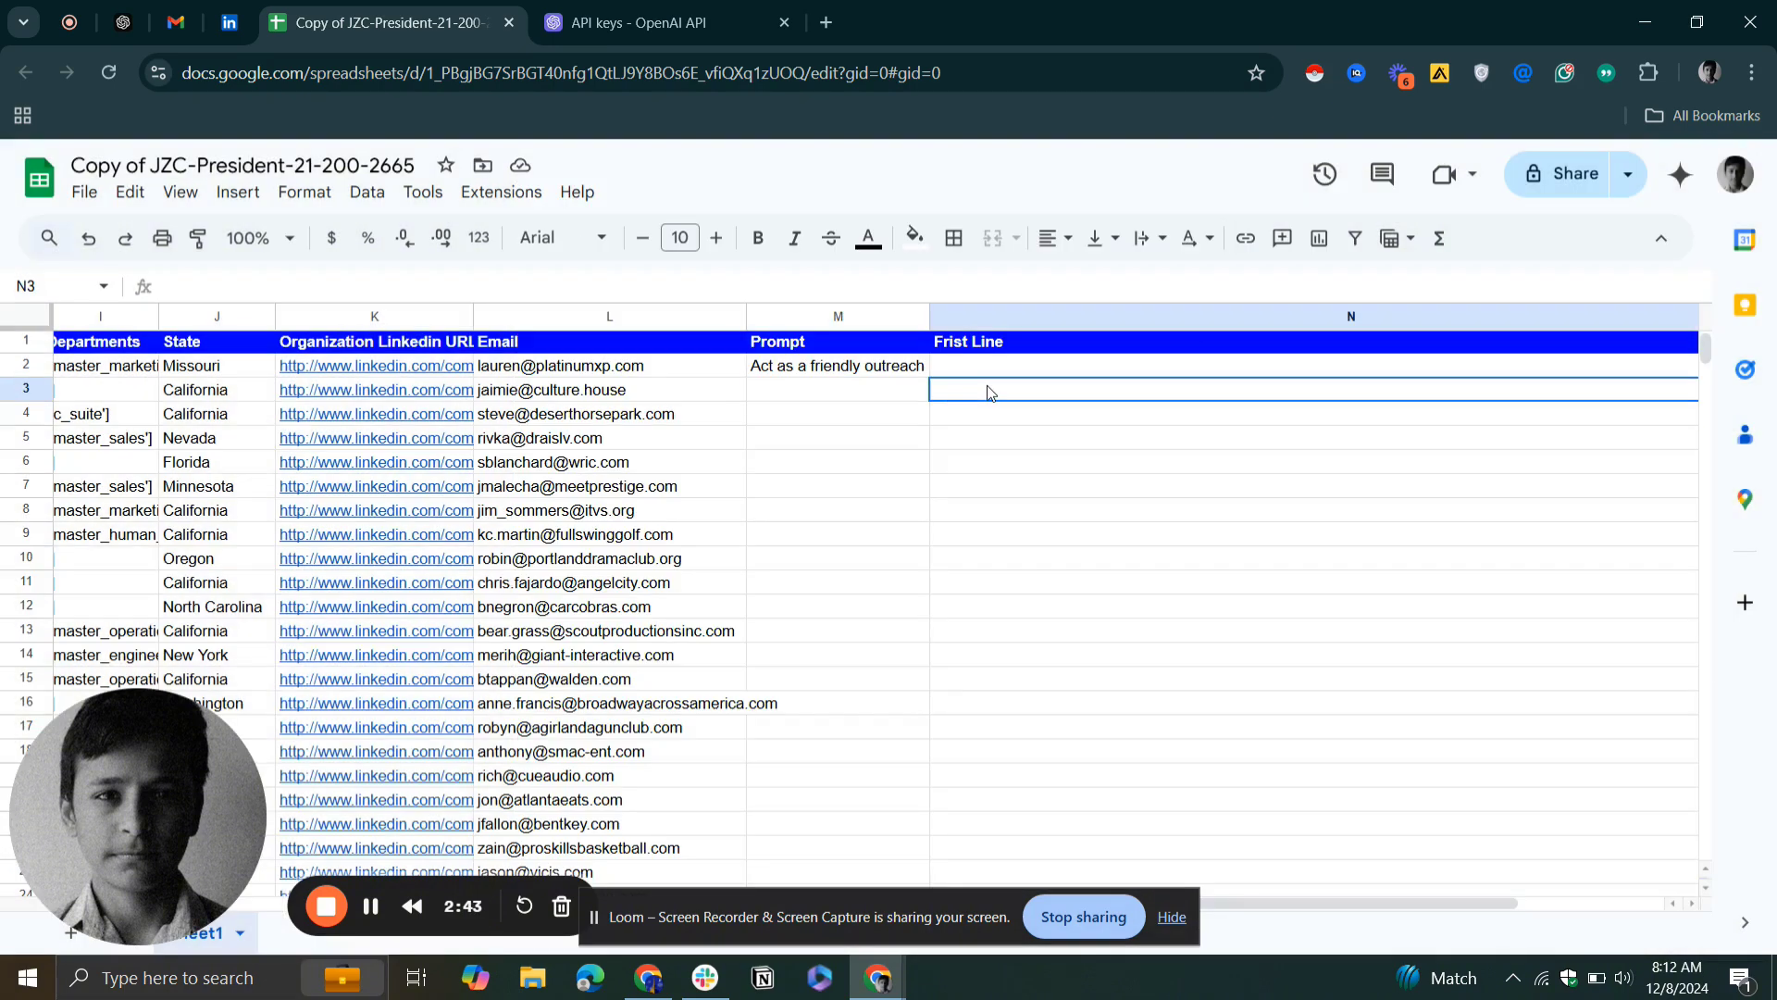
pyautogui.click(919, 372)
pyautogui.doubleClick(919, 372)
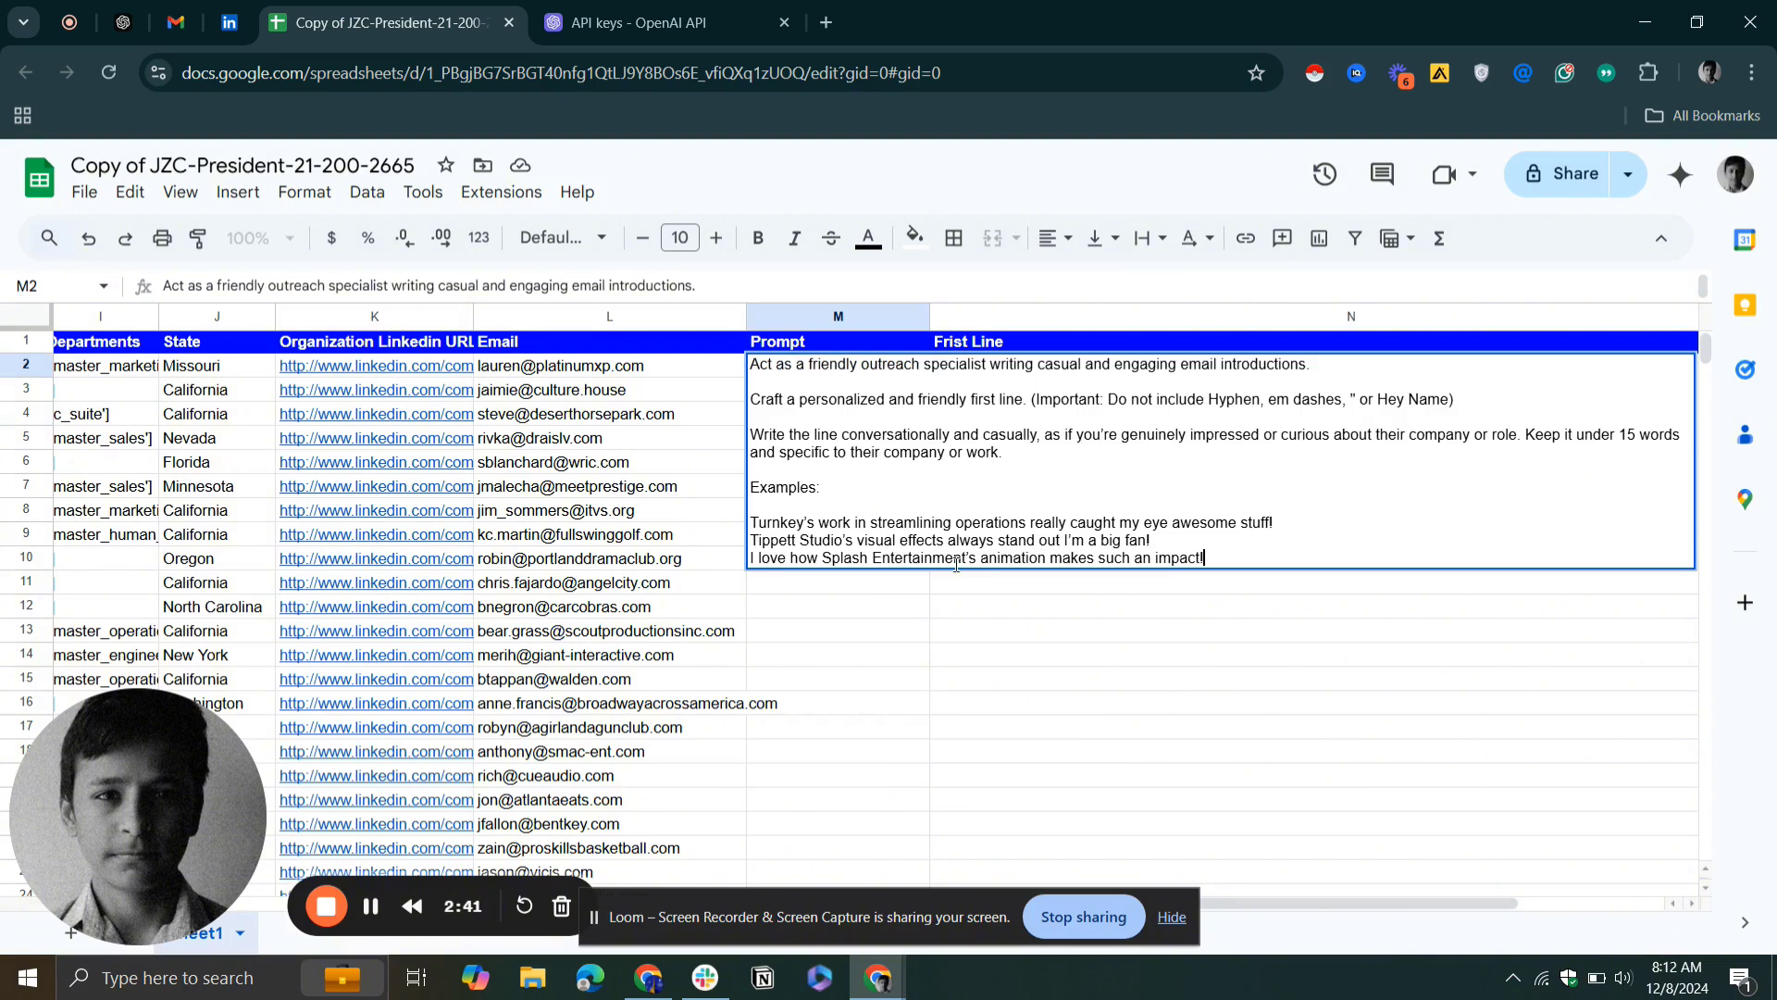
pyautogui.click(959, 581)
# Enter the formula =AITEXT(E2, M2) in cell N2 of the Frist Line column, combining the organization domain and the prompt
pyautogui.doubleClick(998, 372)
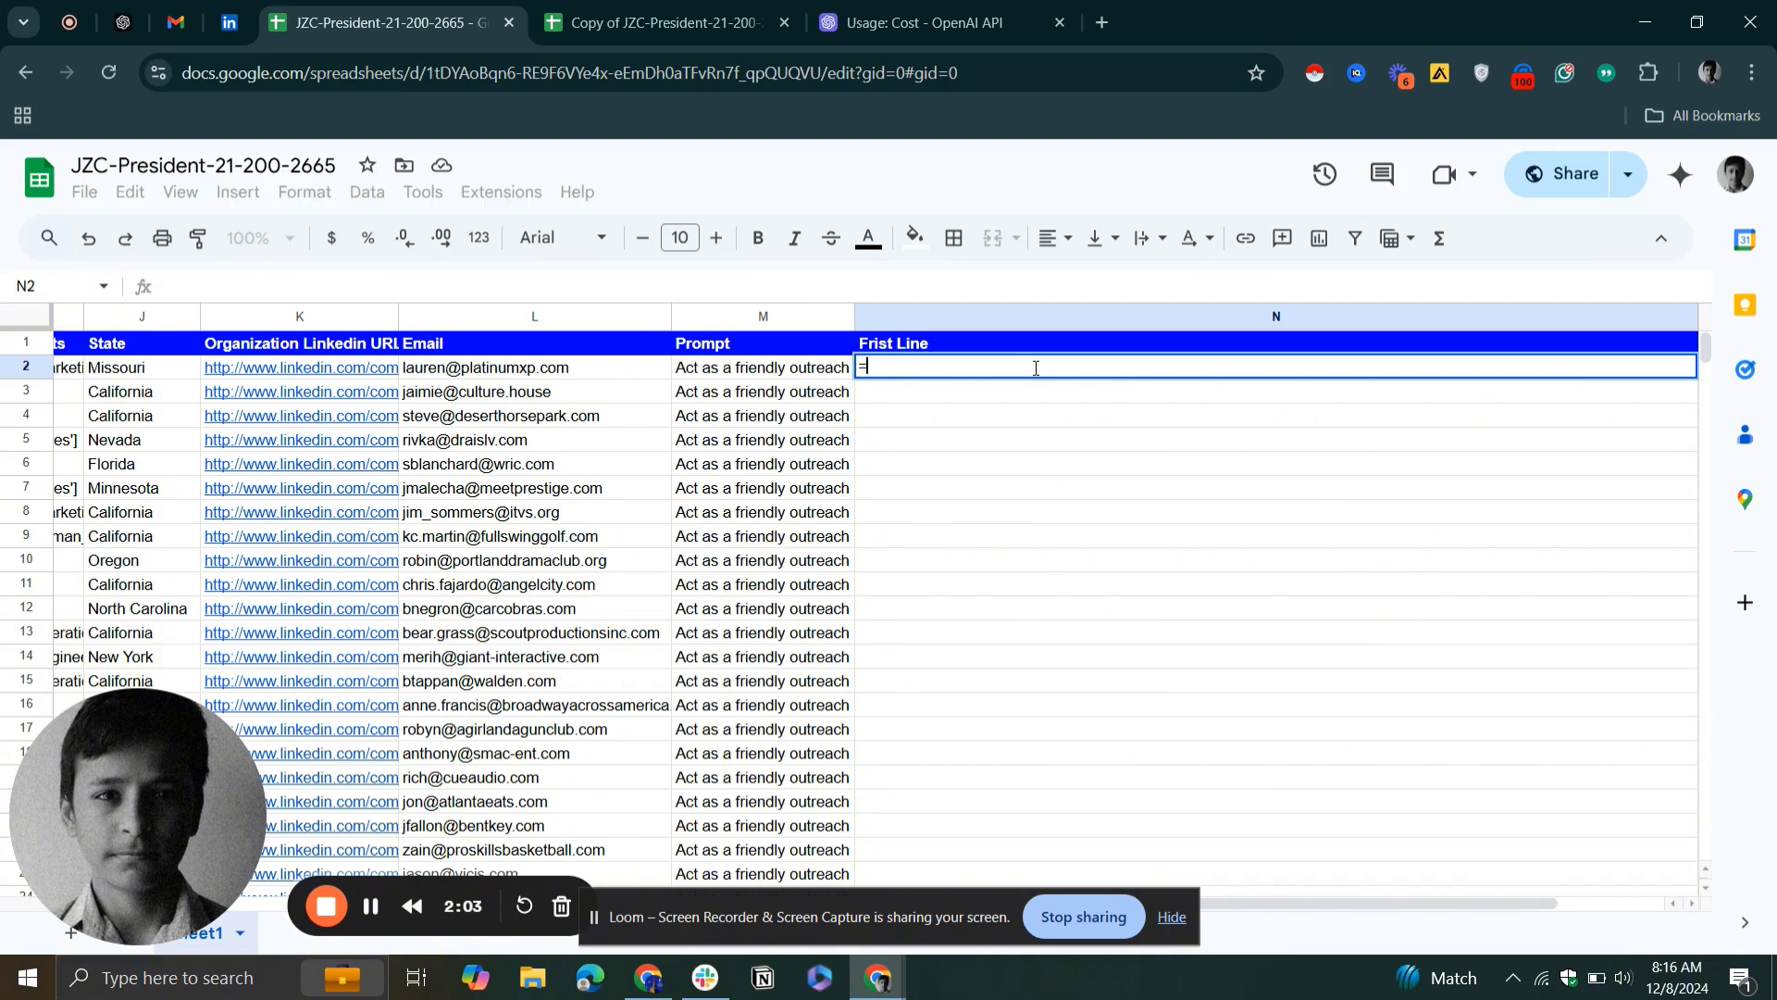
pyautogui.scroll(4, 1035, 368)
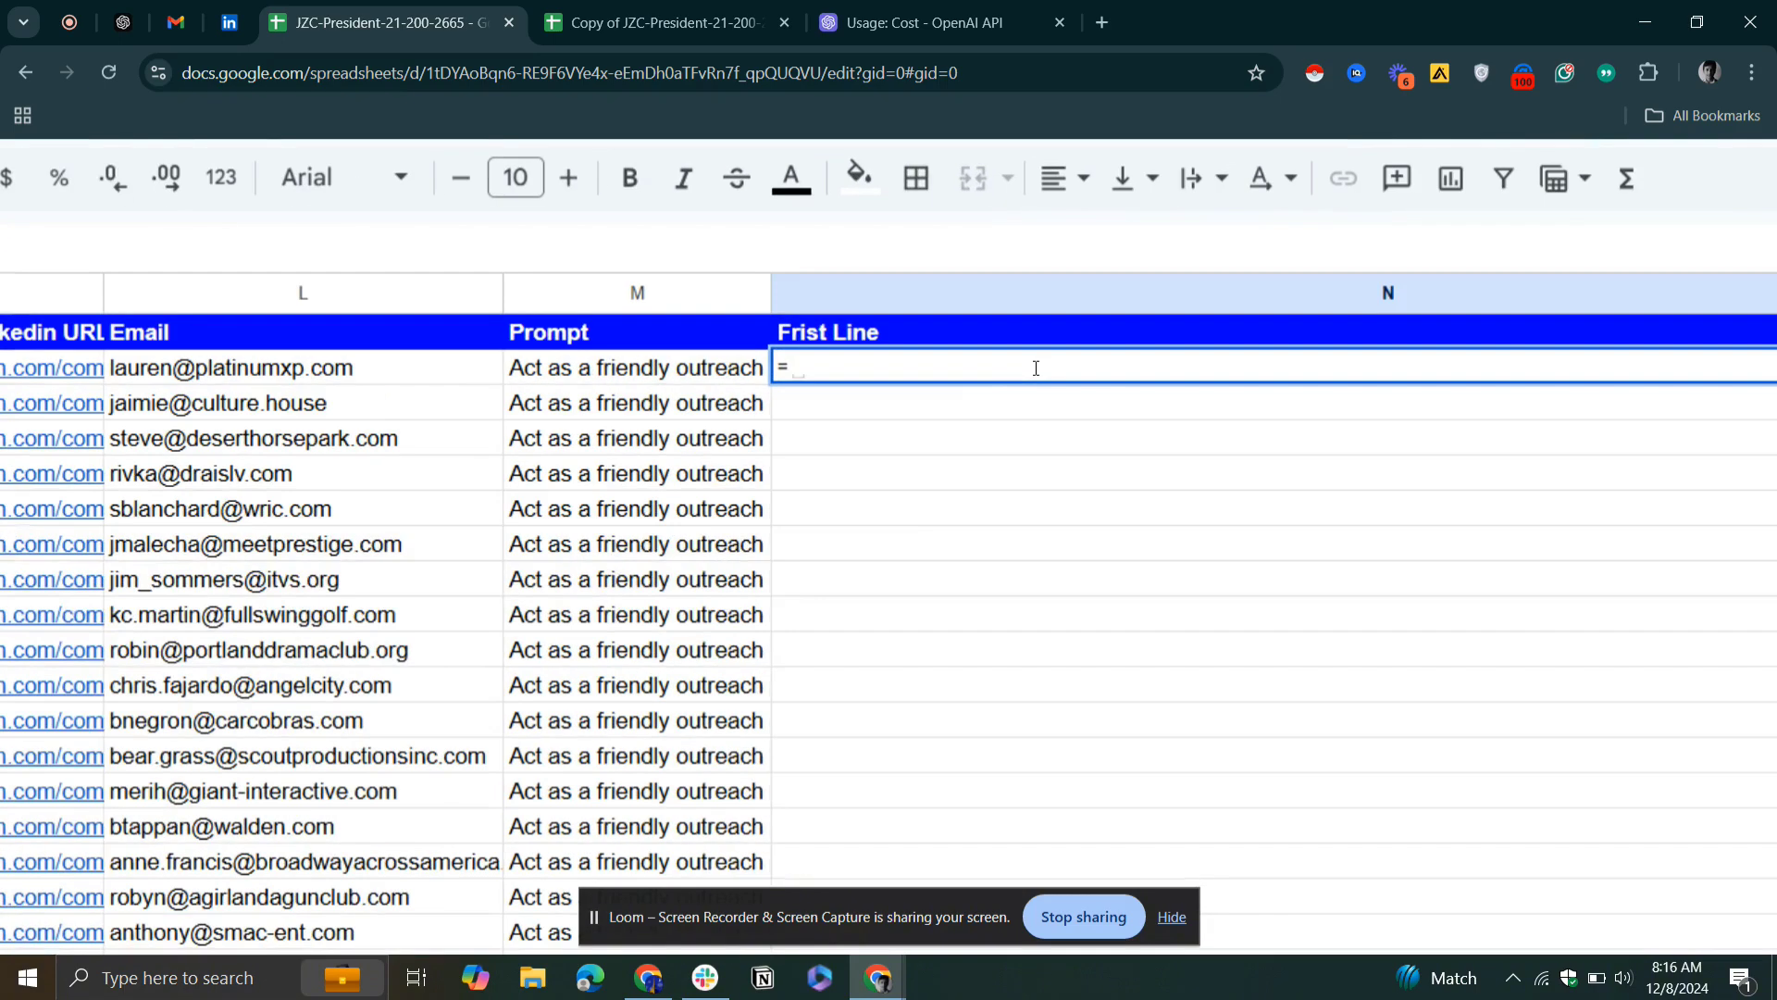
pyautogui.write('ai')
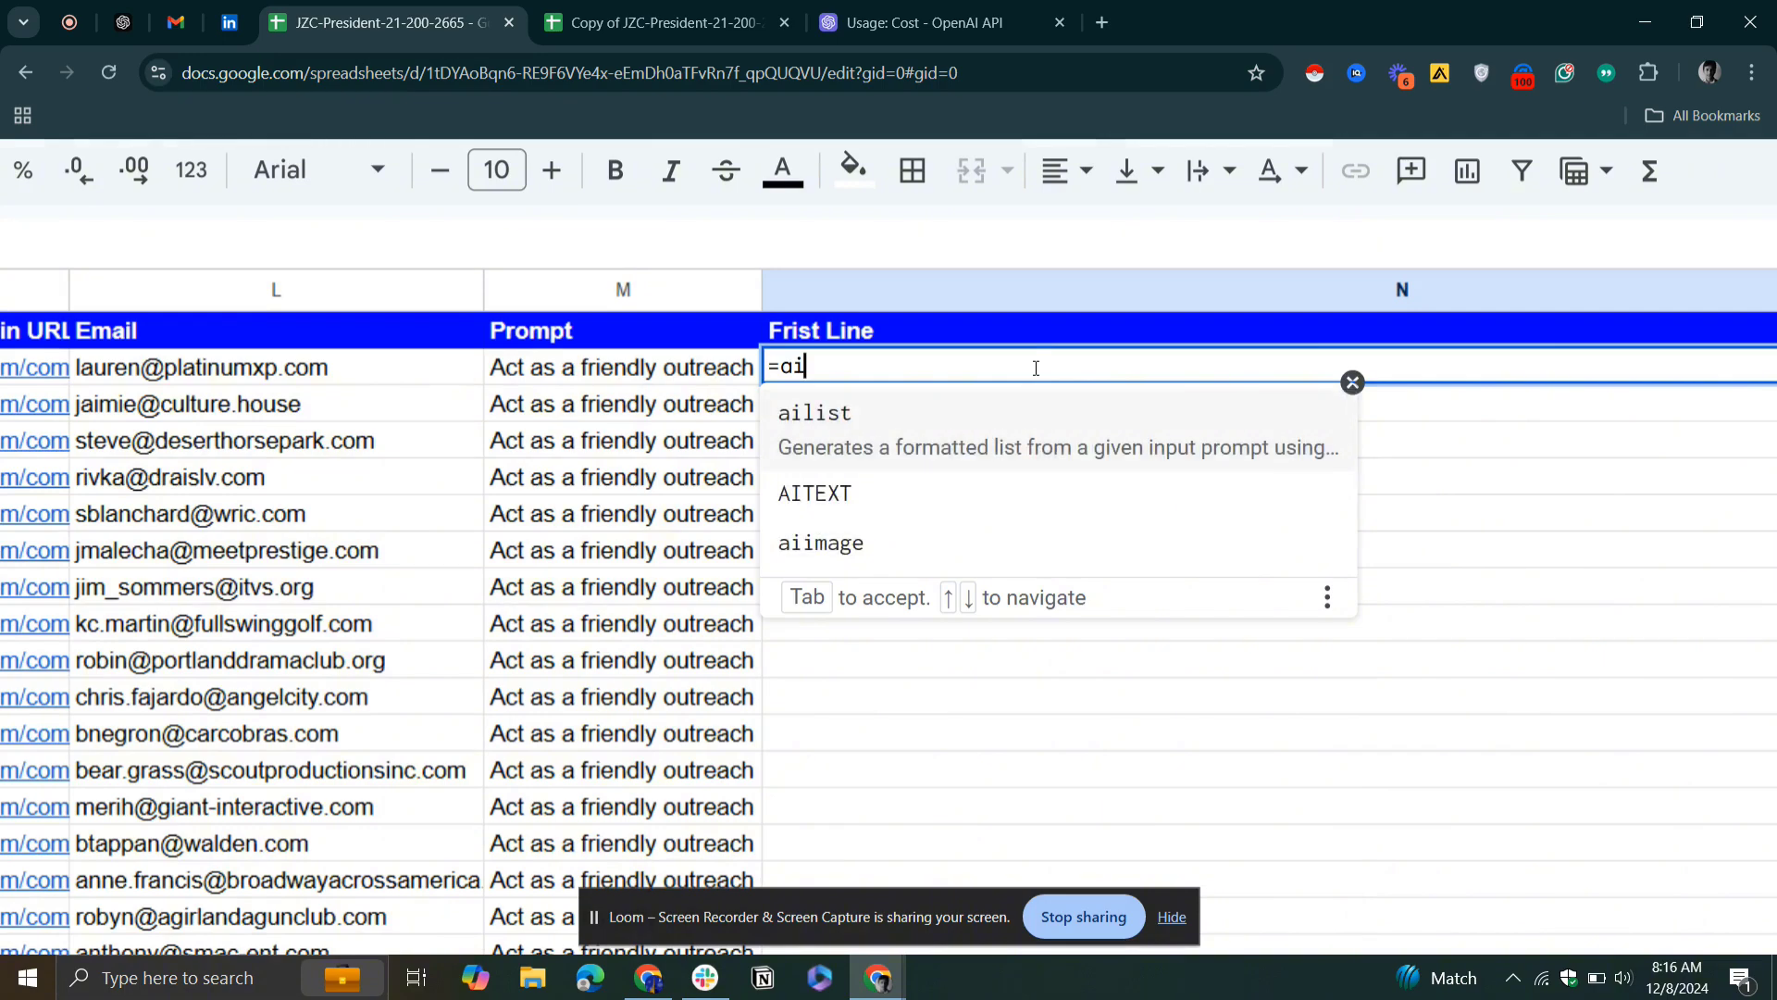
pyautogui.scroll(-4, 1035, 368)
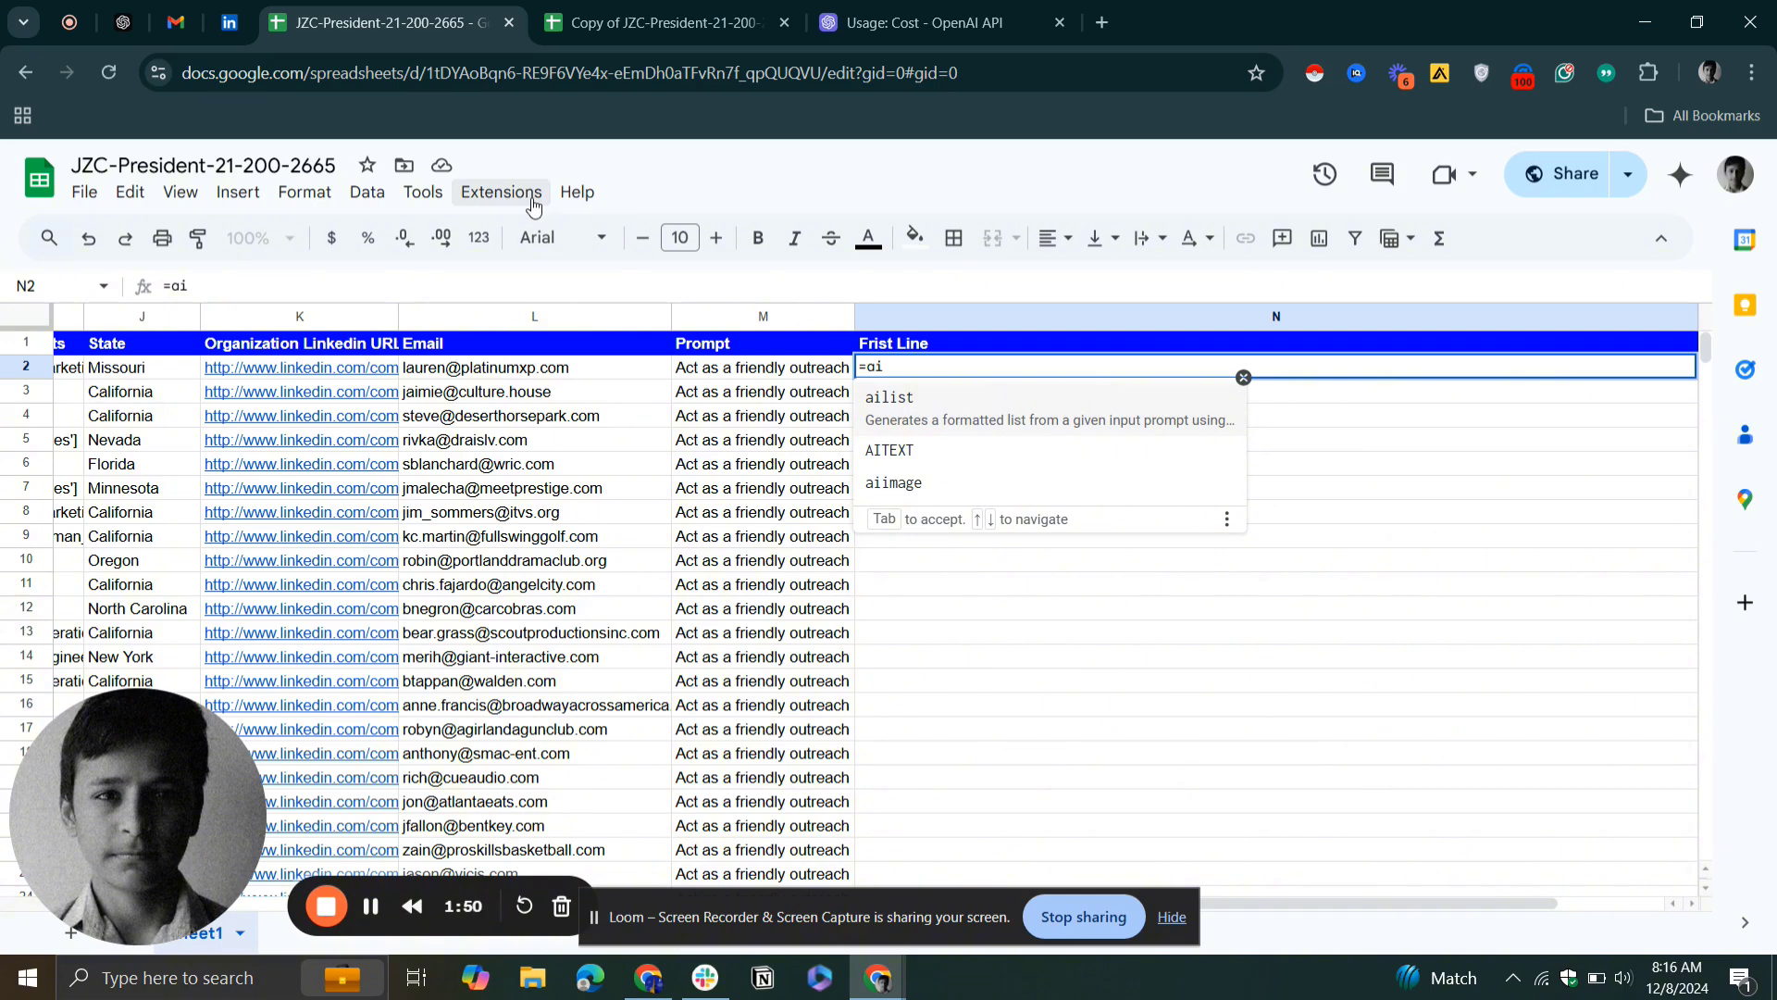
pyautogui.click(993, 460)
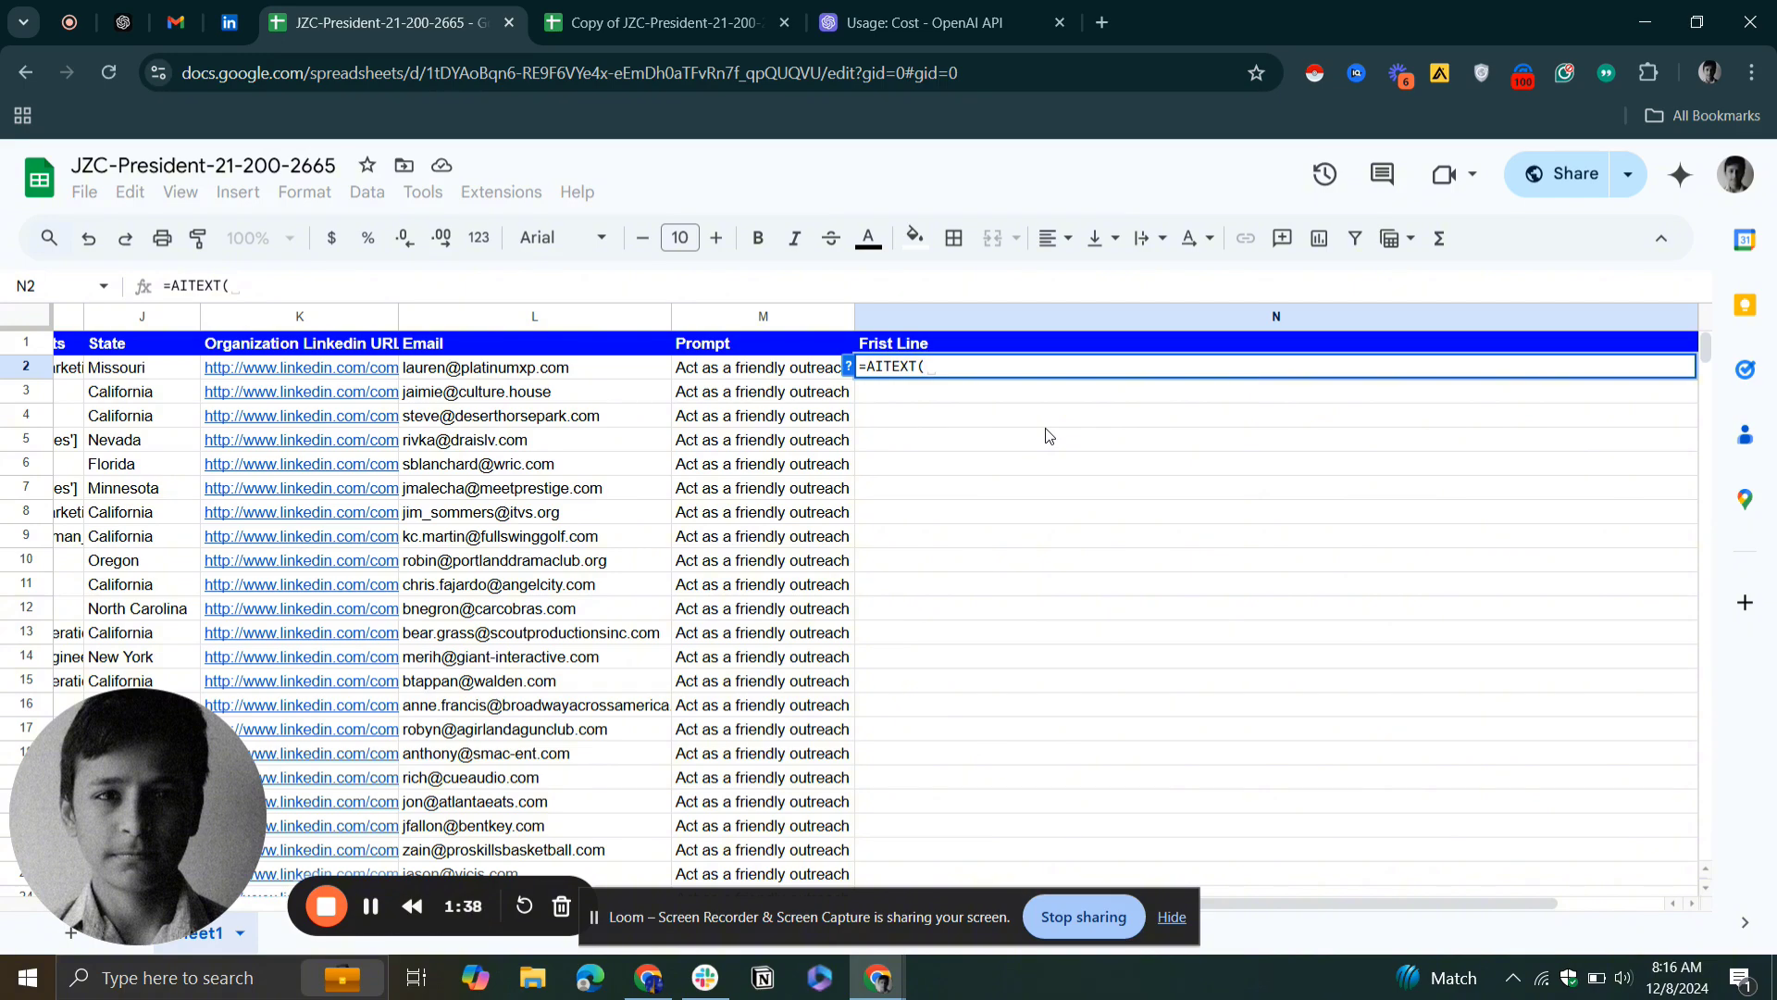
pyautogui.hscroll(-10, 1049, 435)
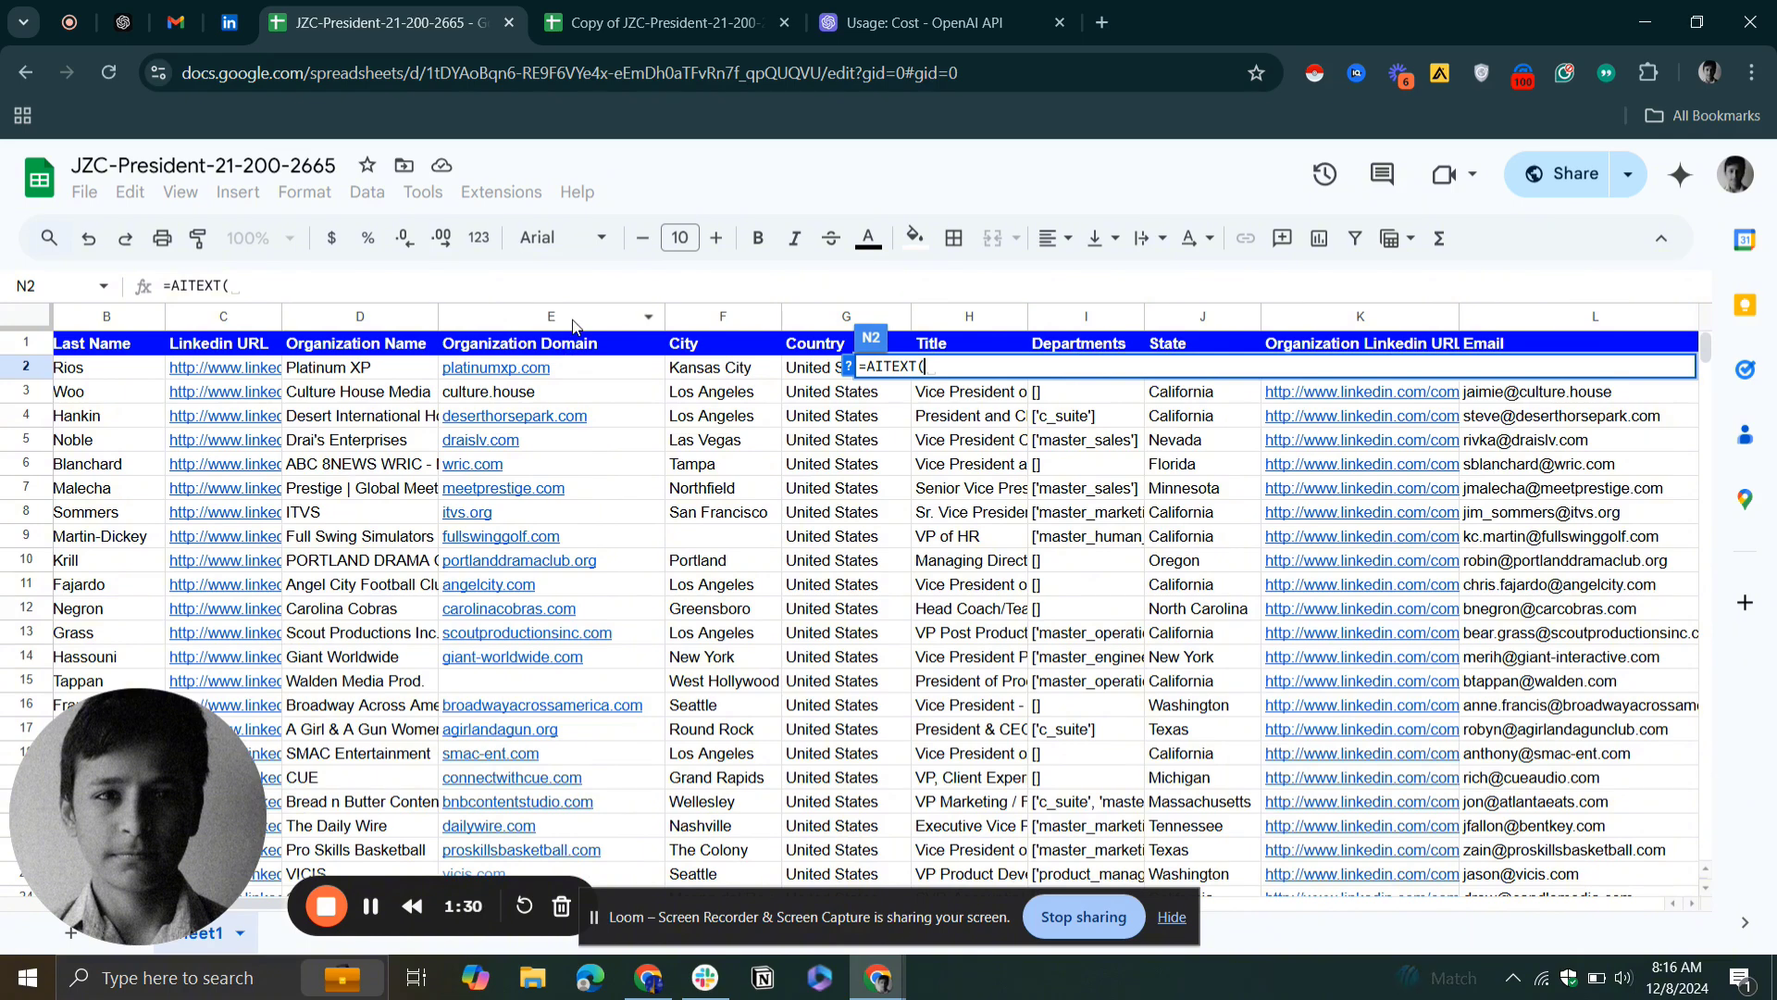
pyautogui.hscroll(5, 919, 505)
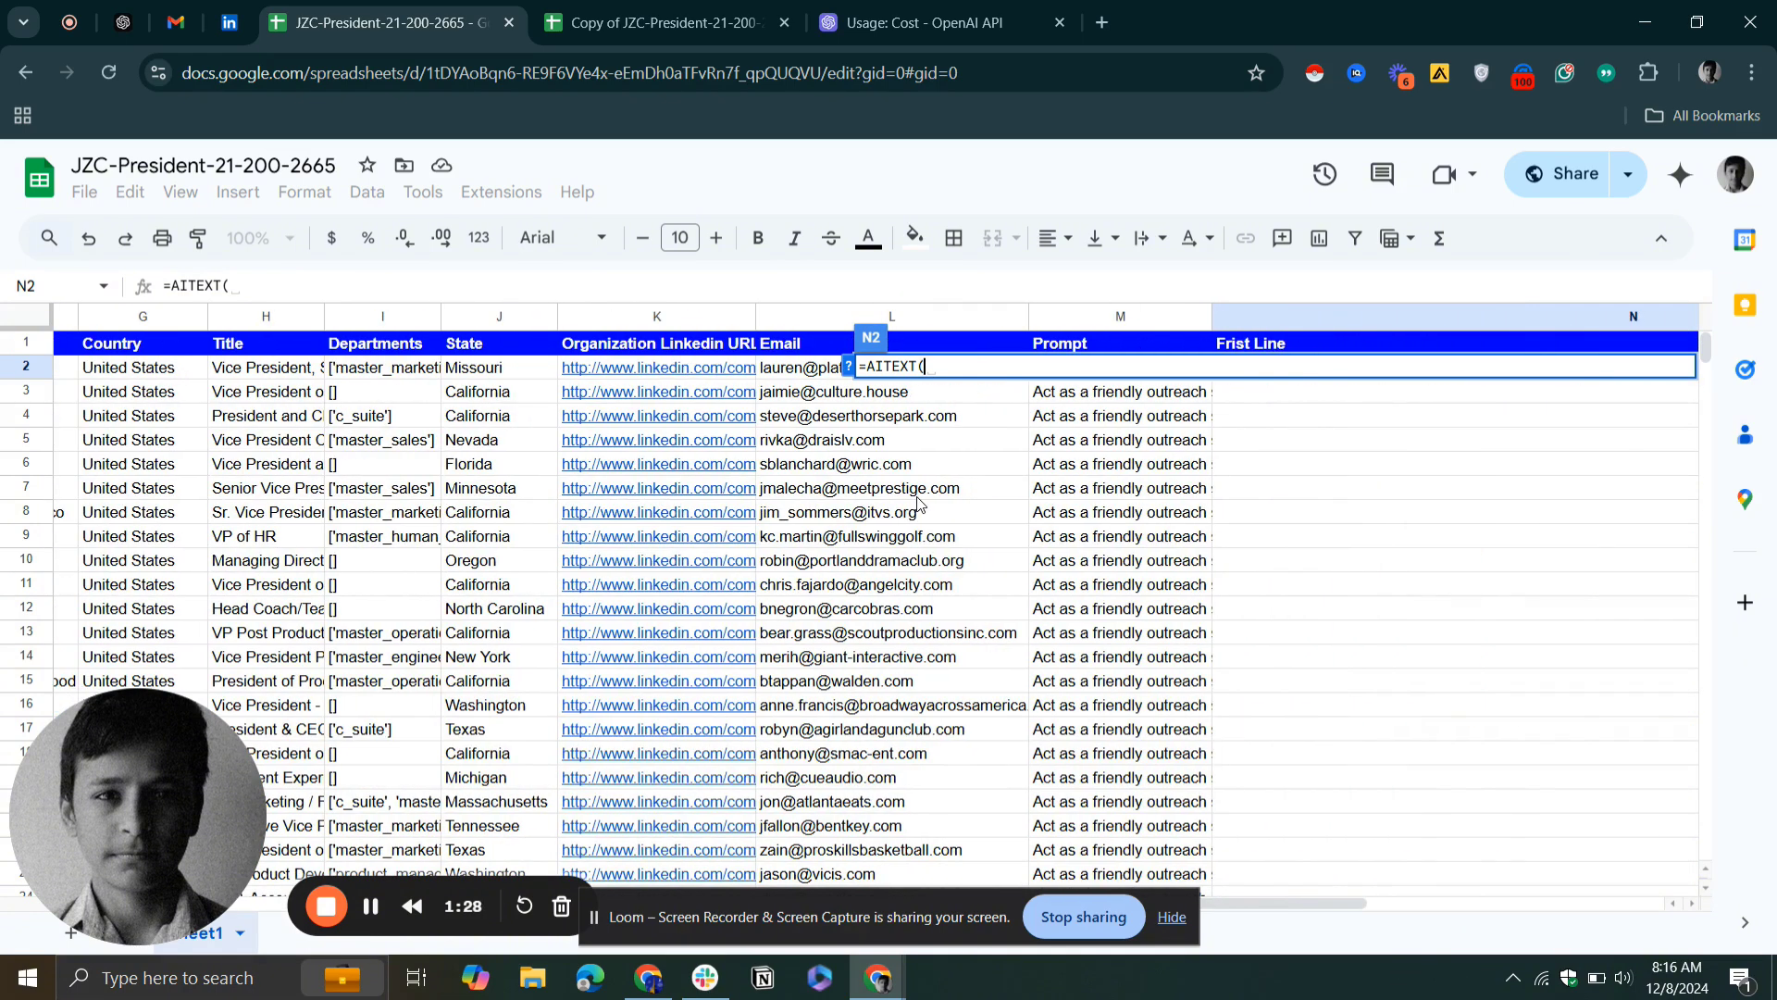
pyautogui.write('e')
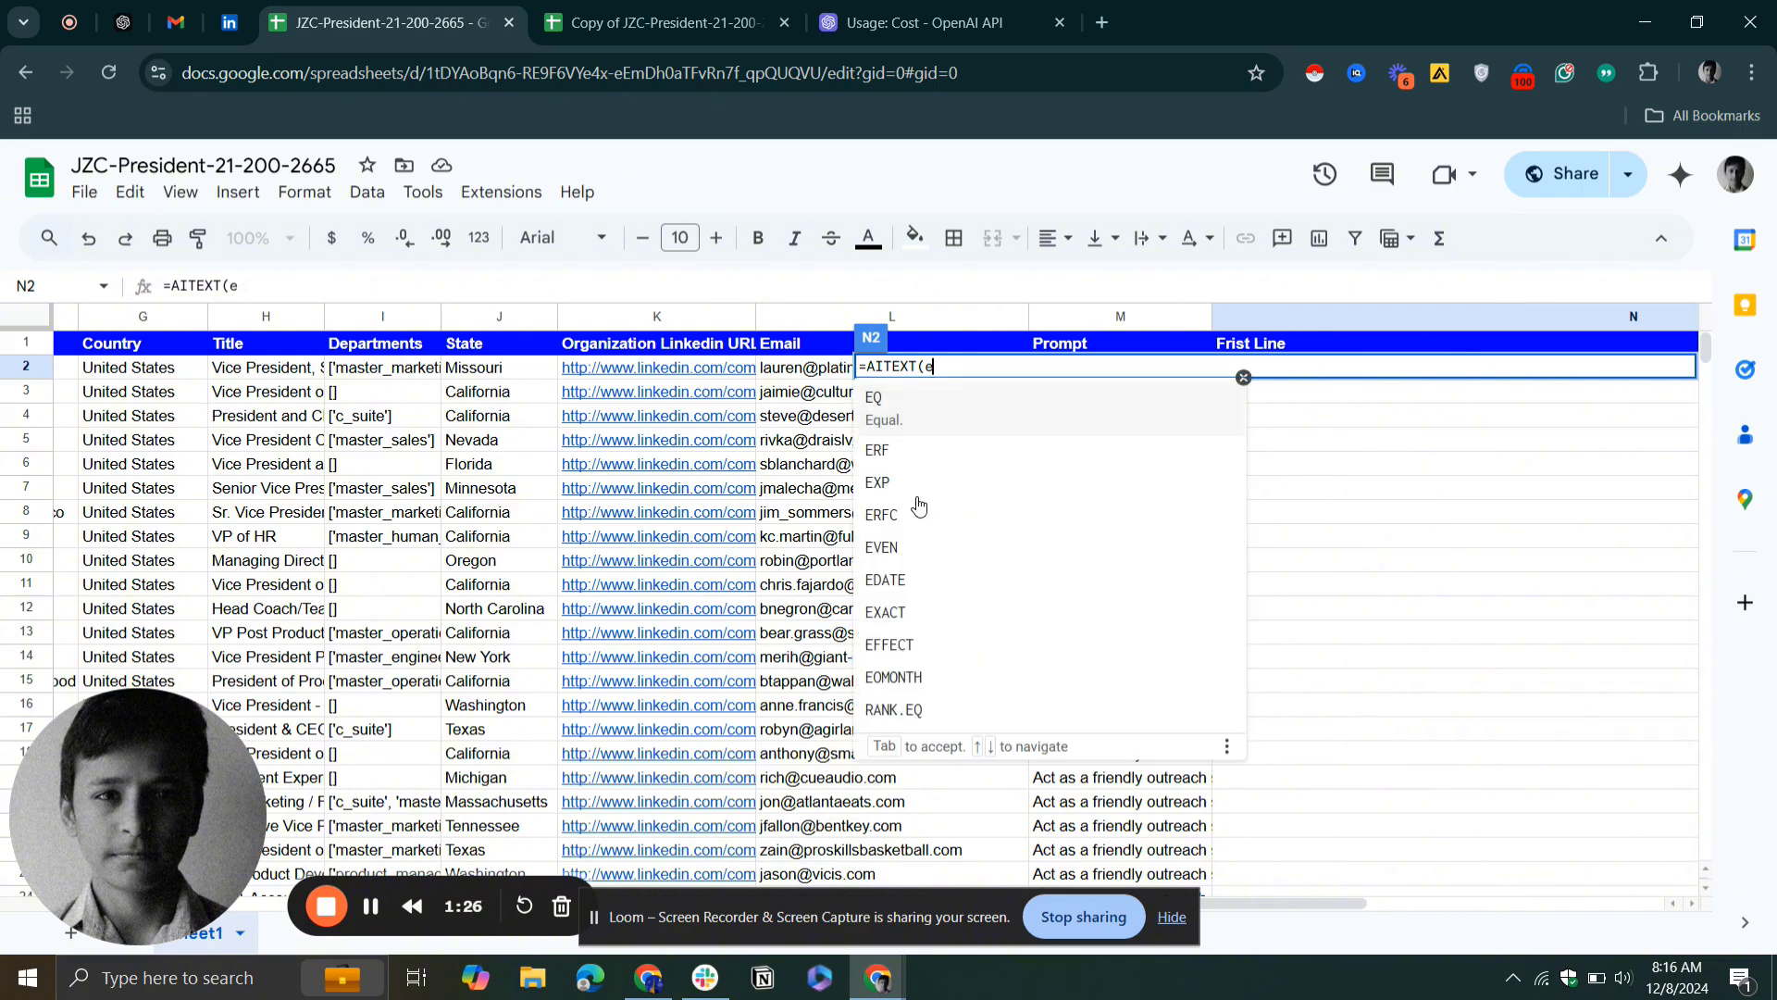
pyautogui.write('2,')
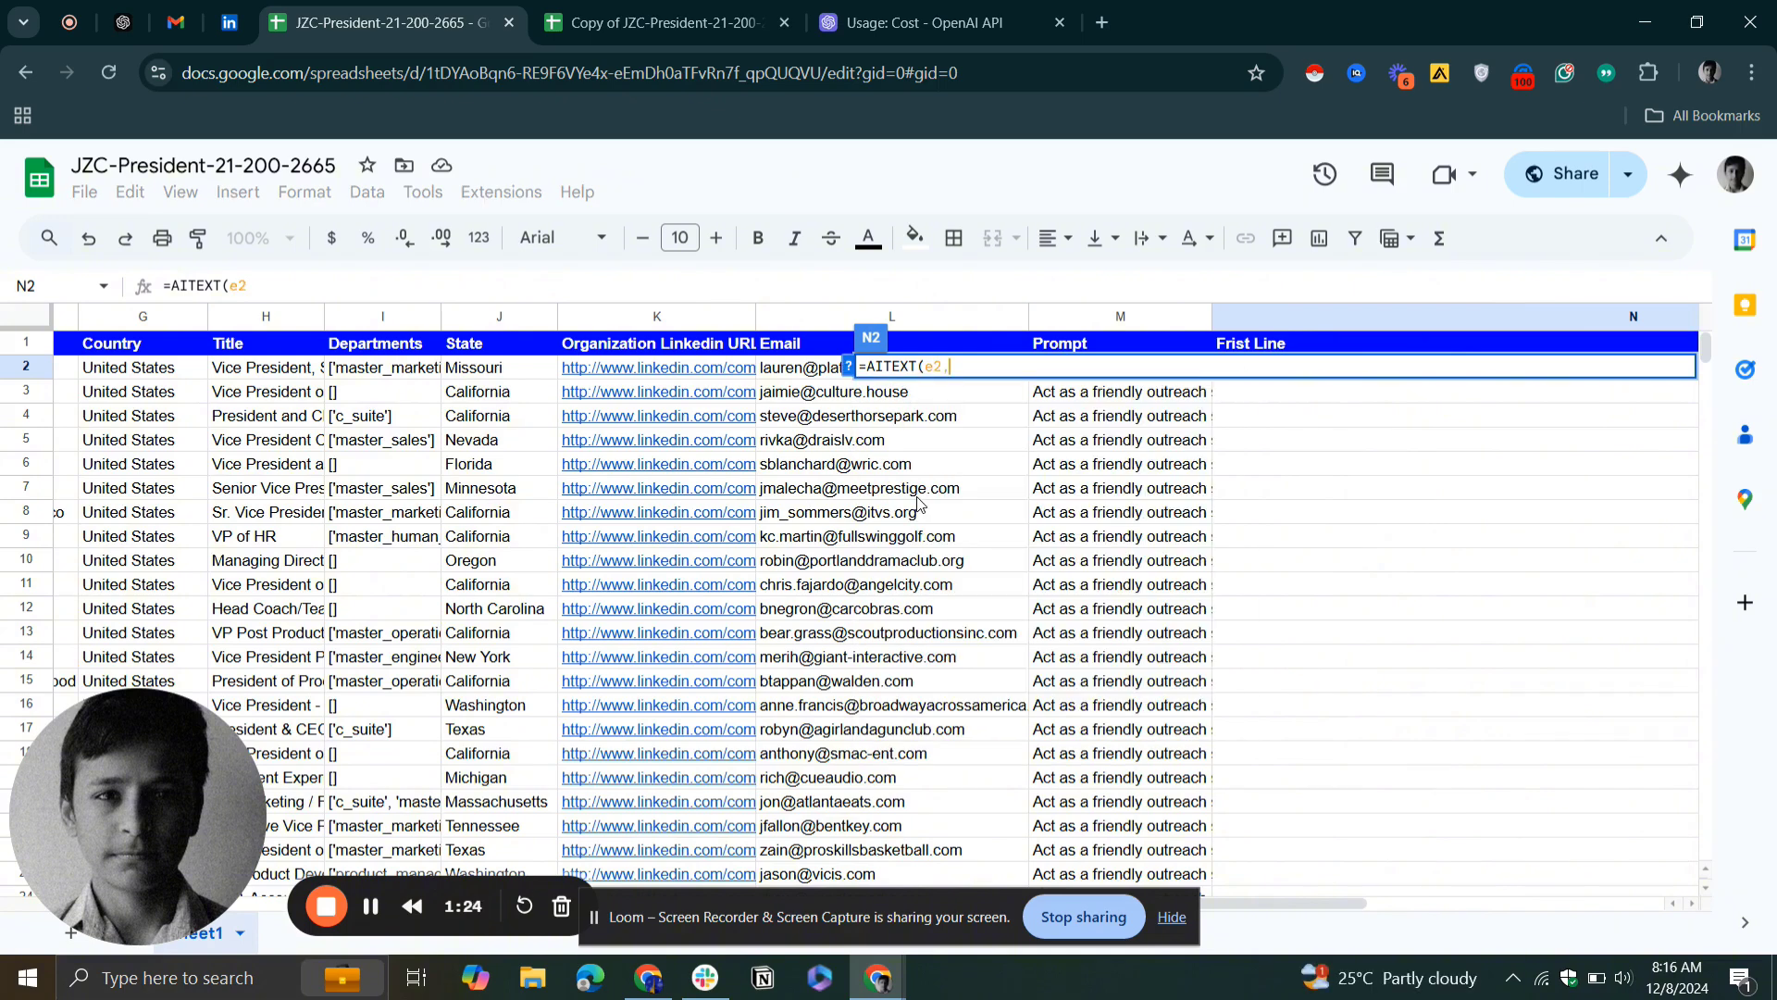
pyautogui.hscroll(3, 919, 504)
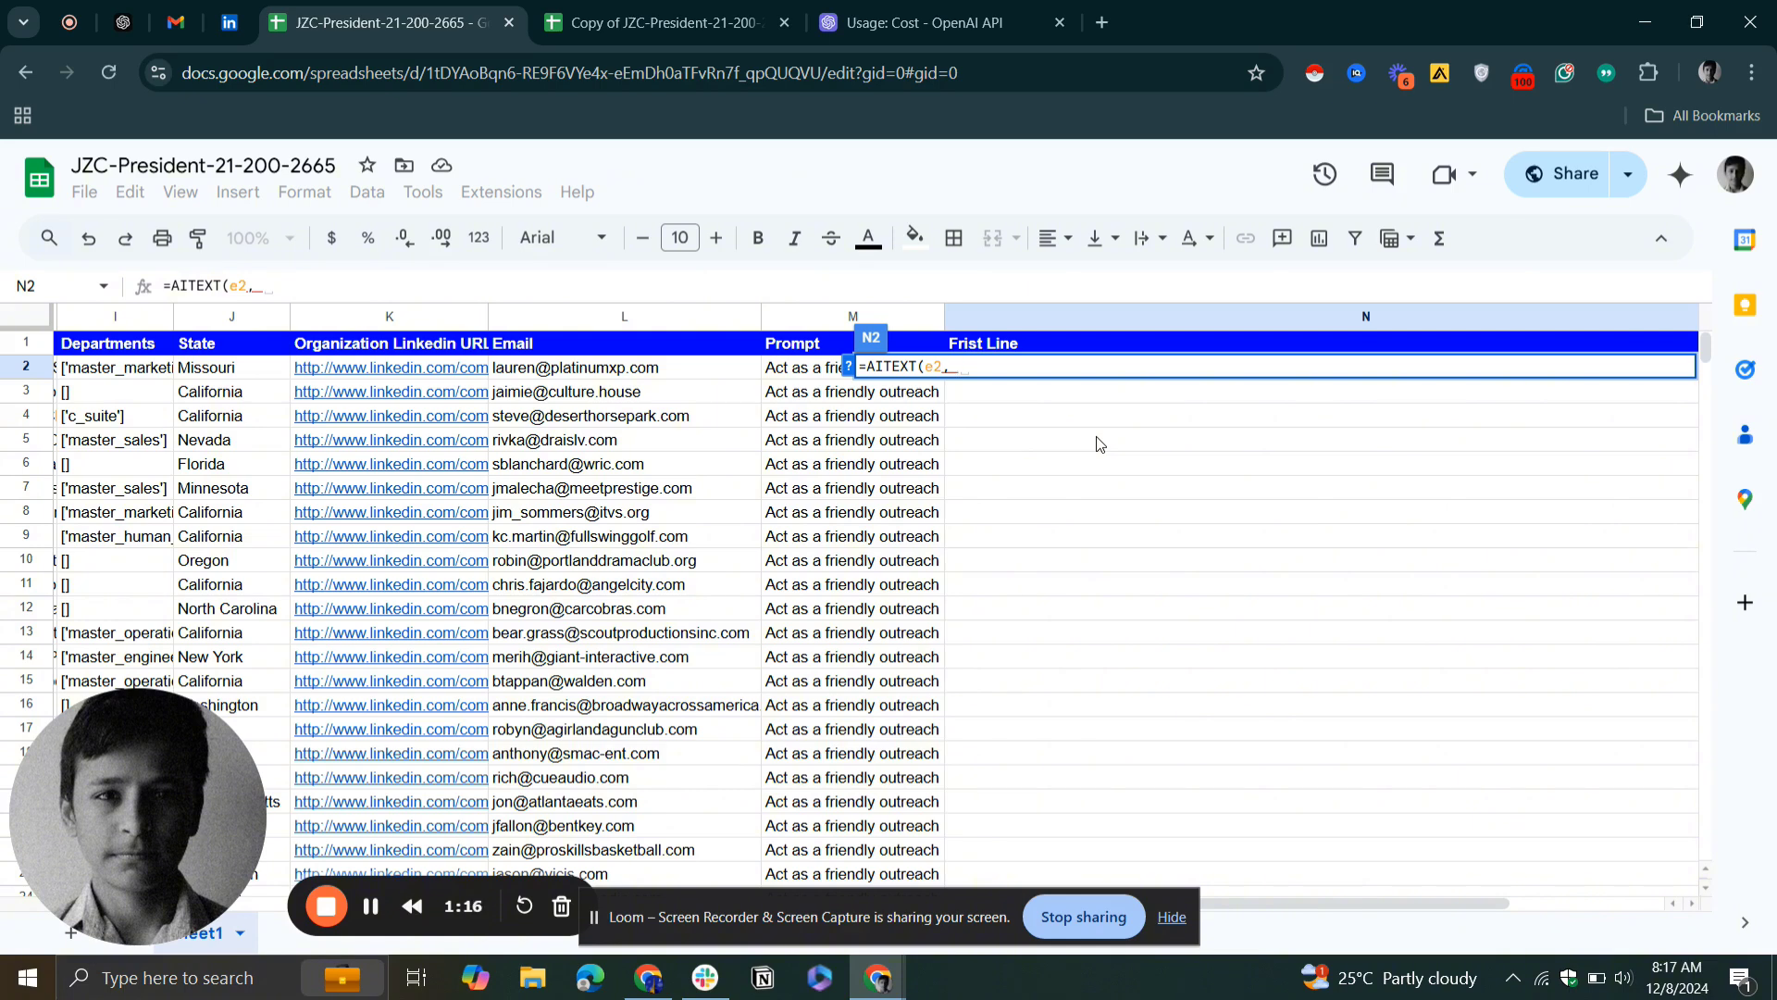
pyautogui.write('m2)')
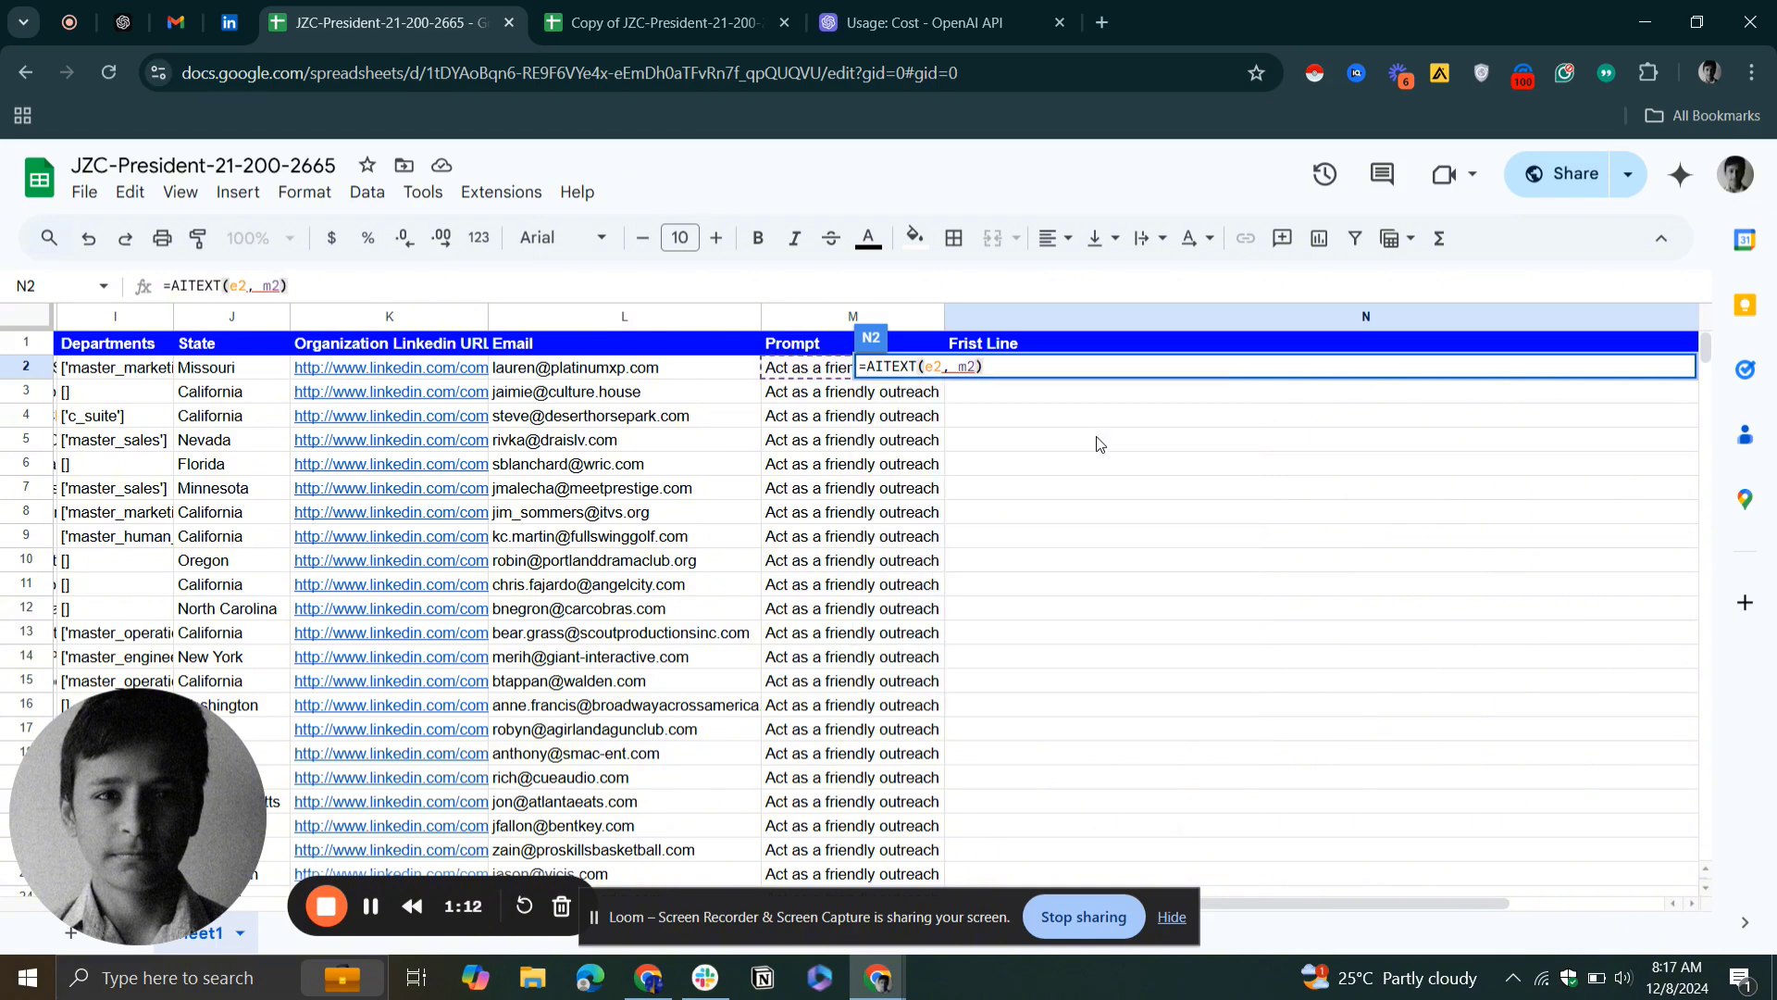
pyautogui.press('Return')
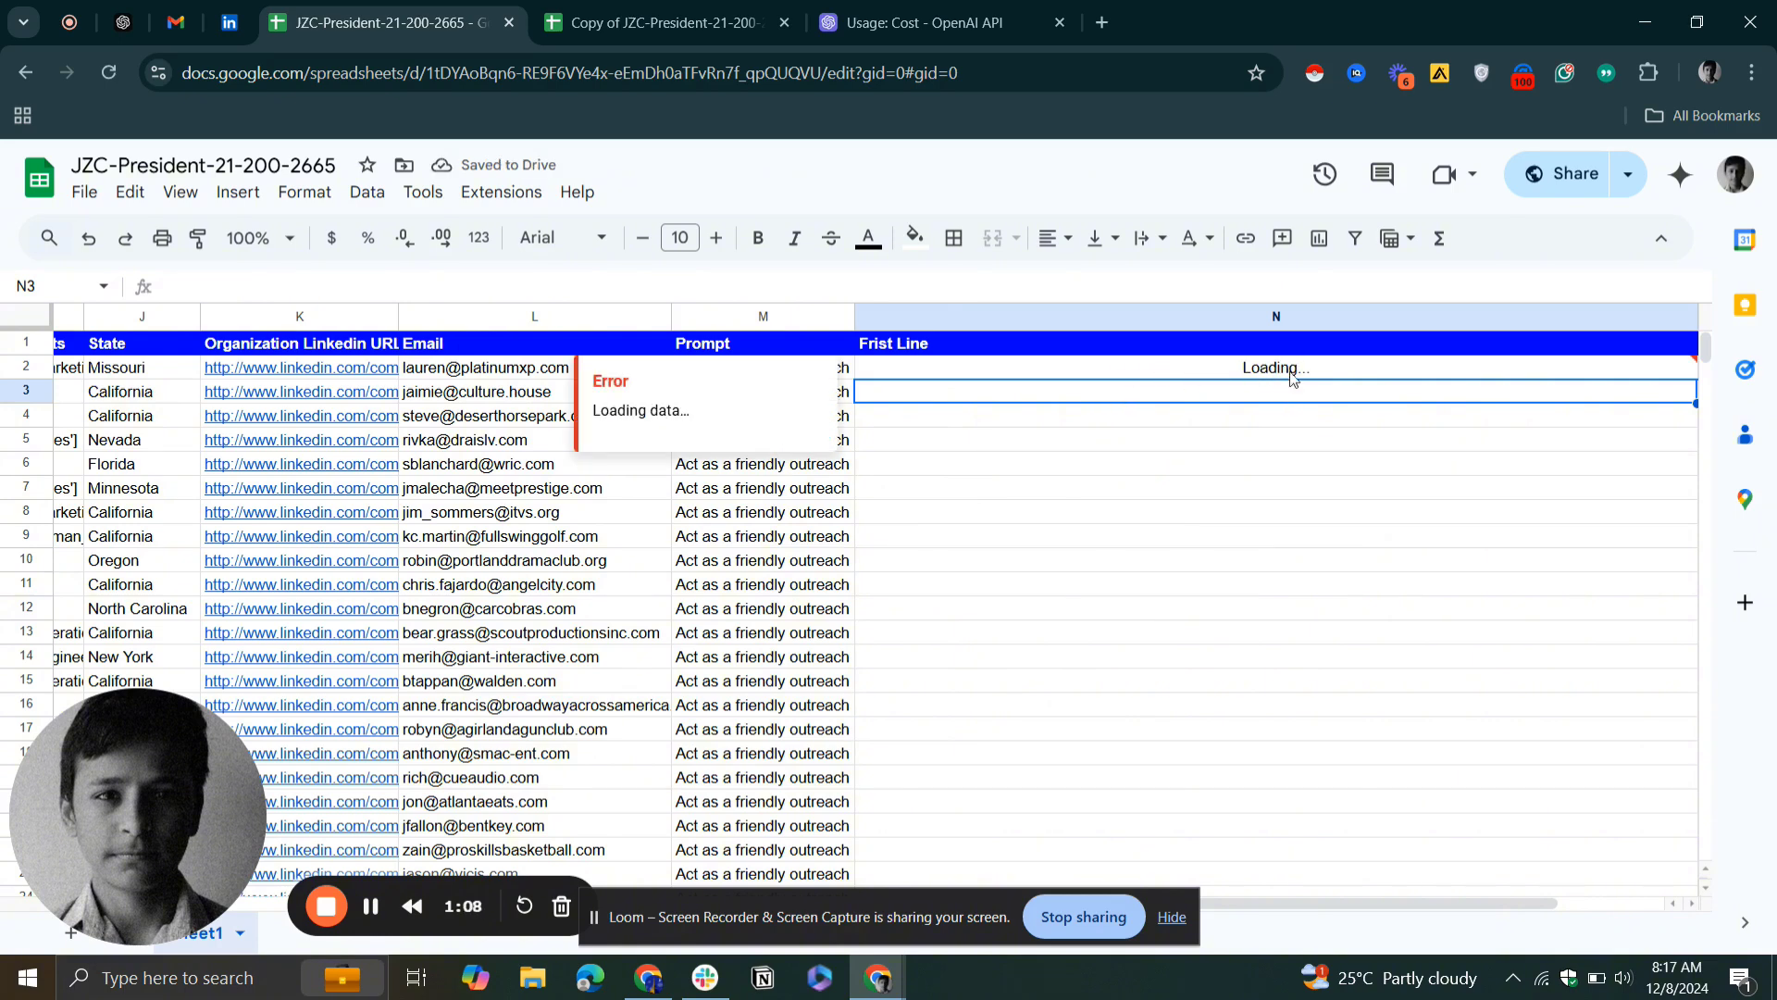
# Fill the AITEXT formula from N2 down the Frist Line column through row 8
pyautogui.click(1291, 439)
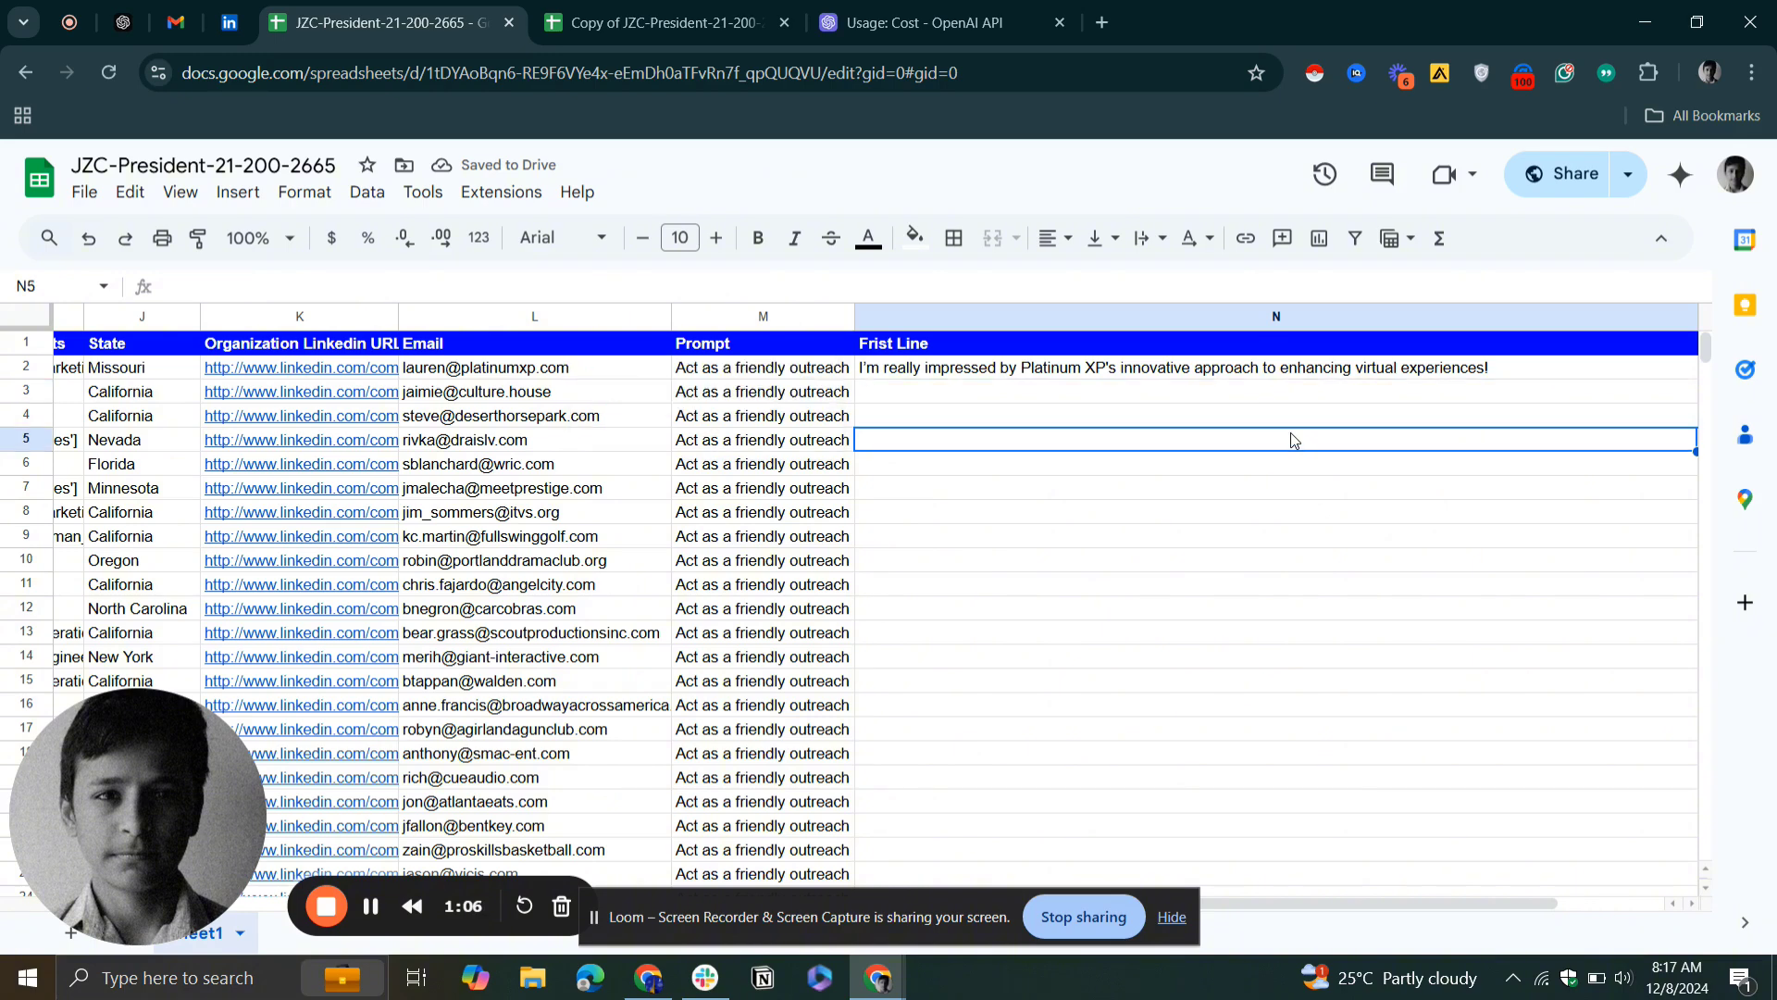
pyautogui.click(1072, 374)
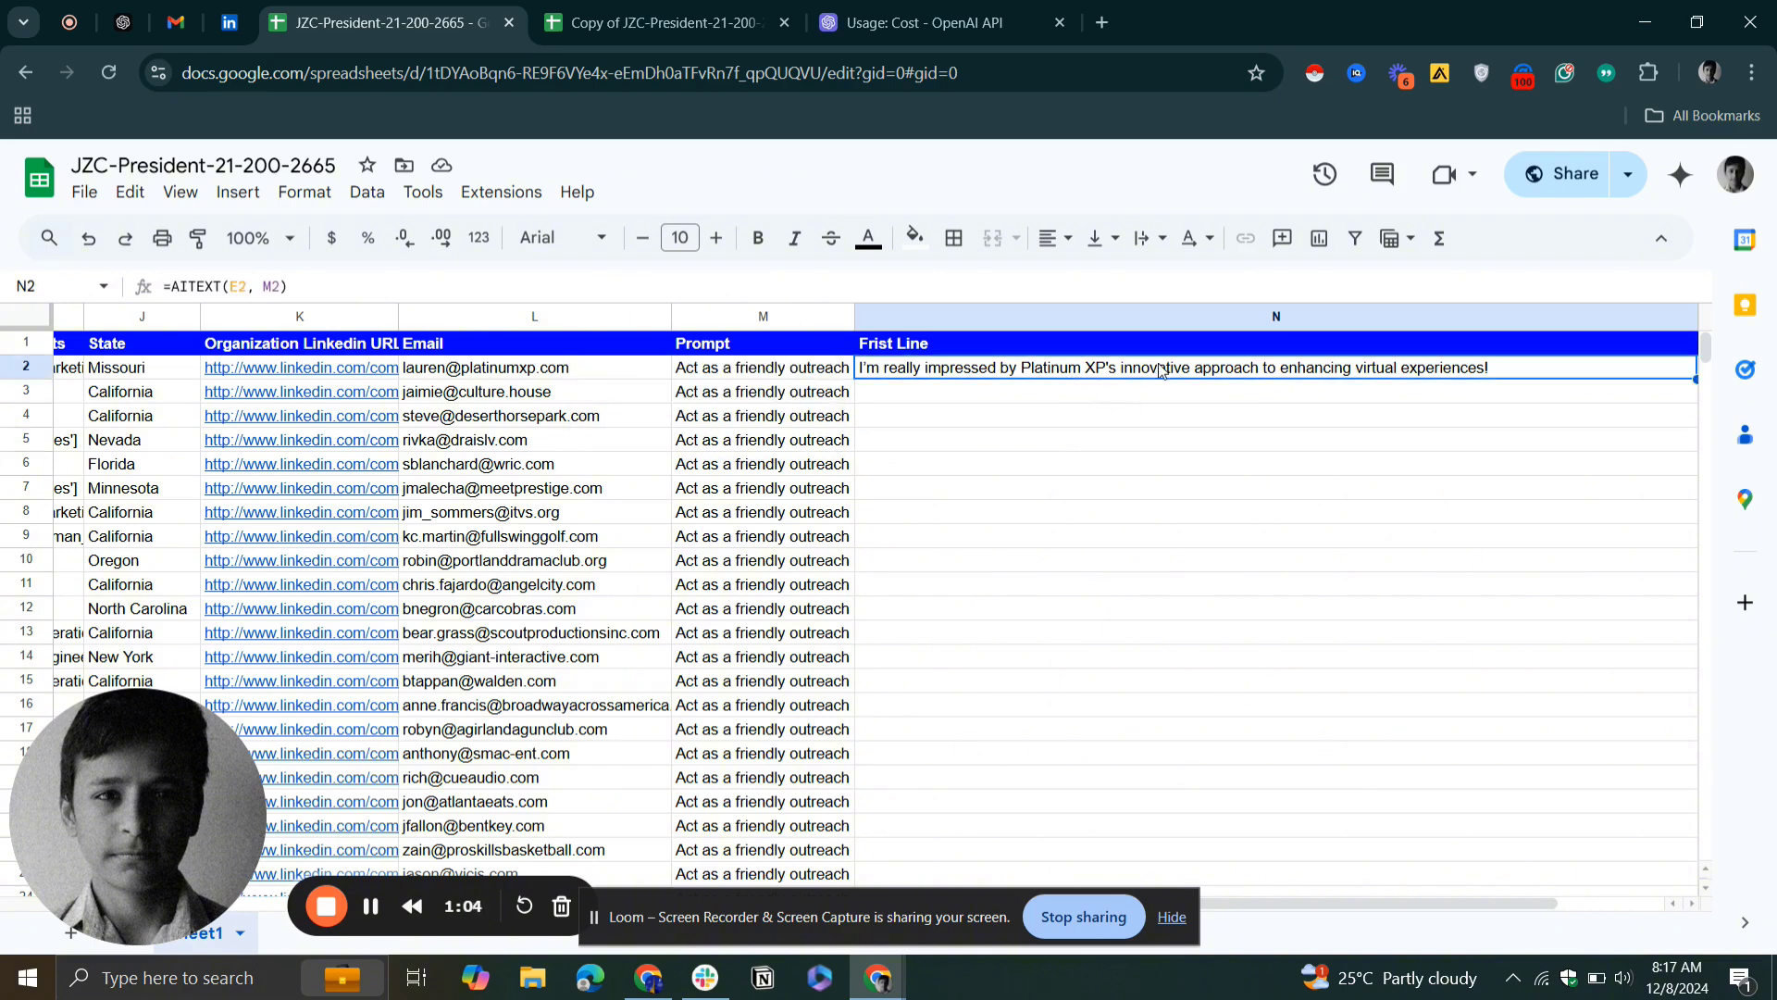
pyautogui.hscroll(2, 1352, 398)
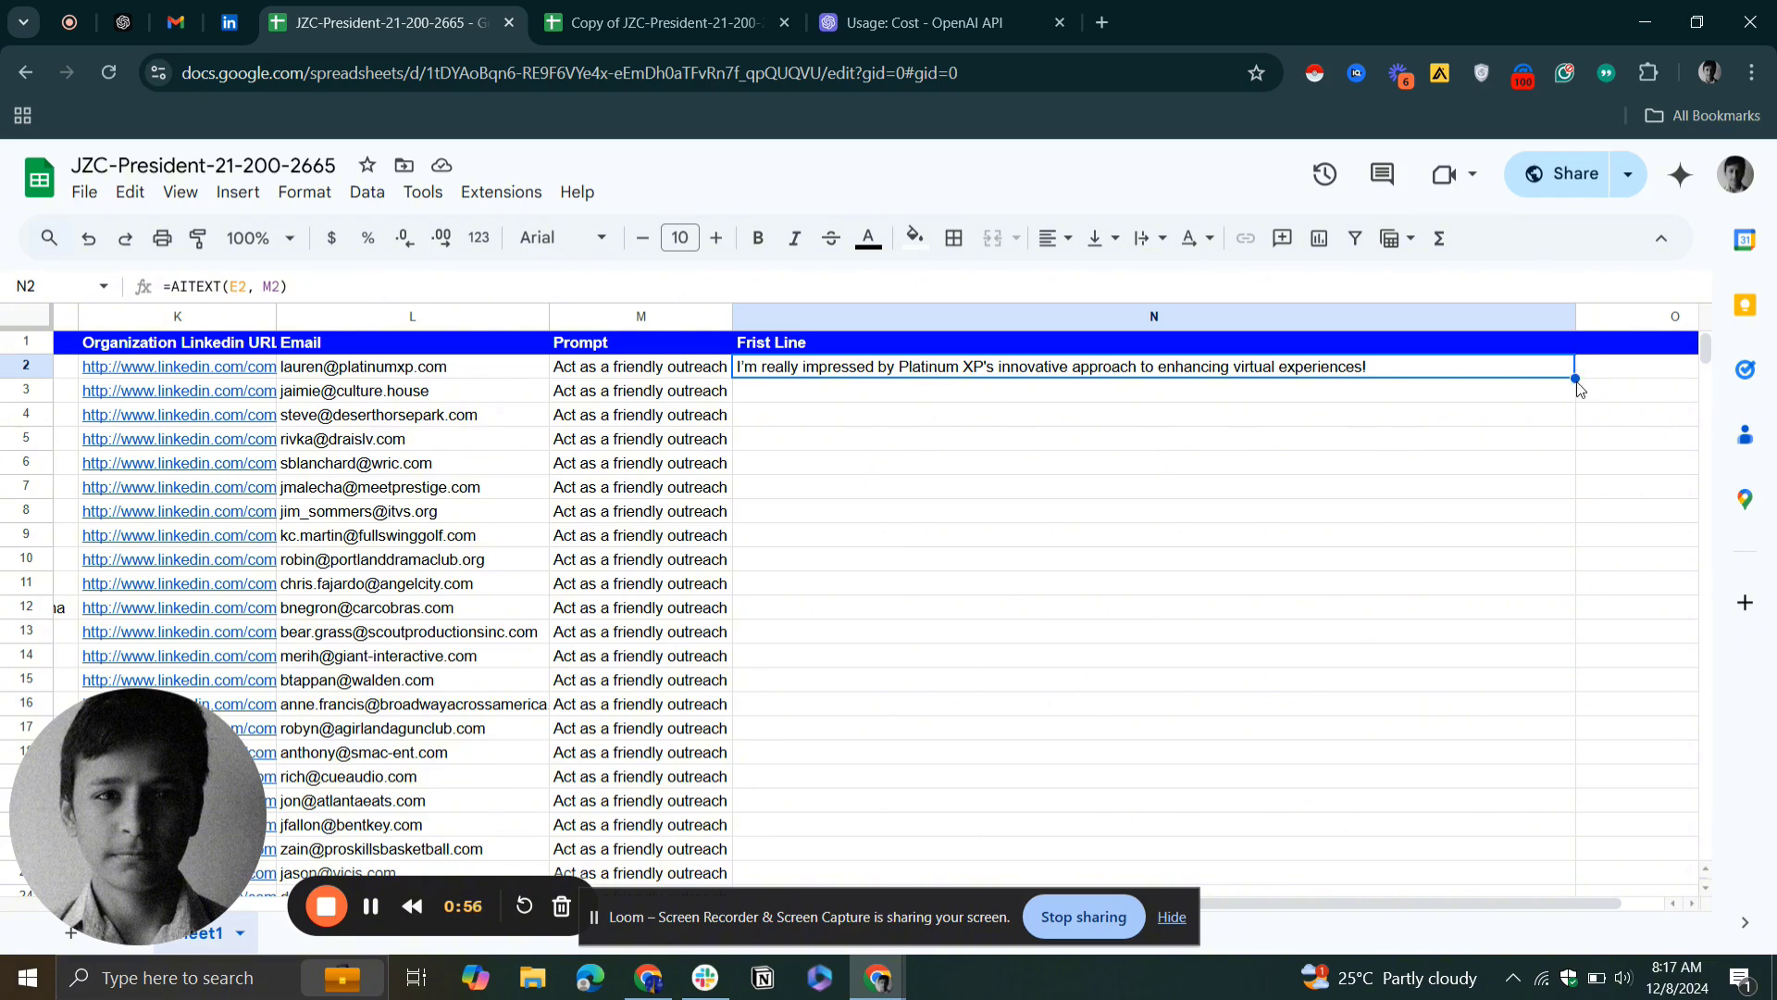
pyautogui.moveTo(1576, 376); pyautogui.dragTo(1553, 517)
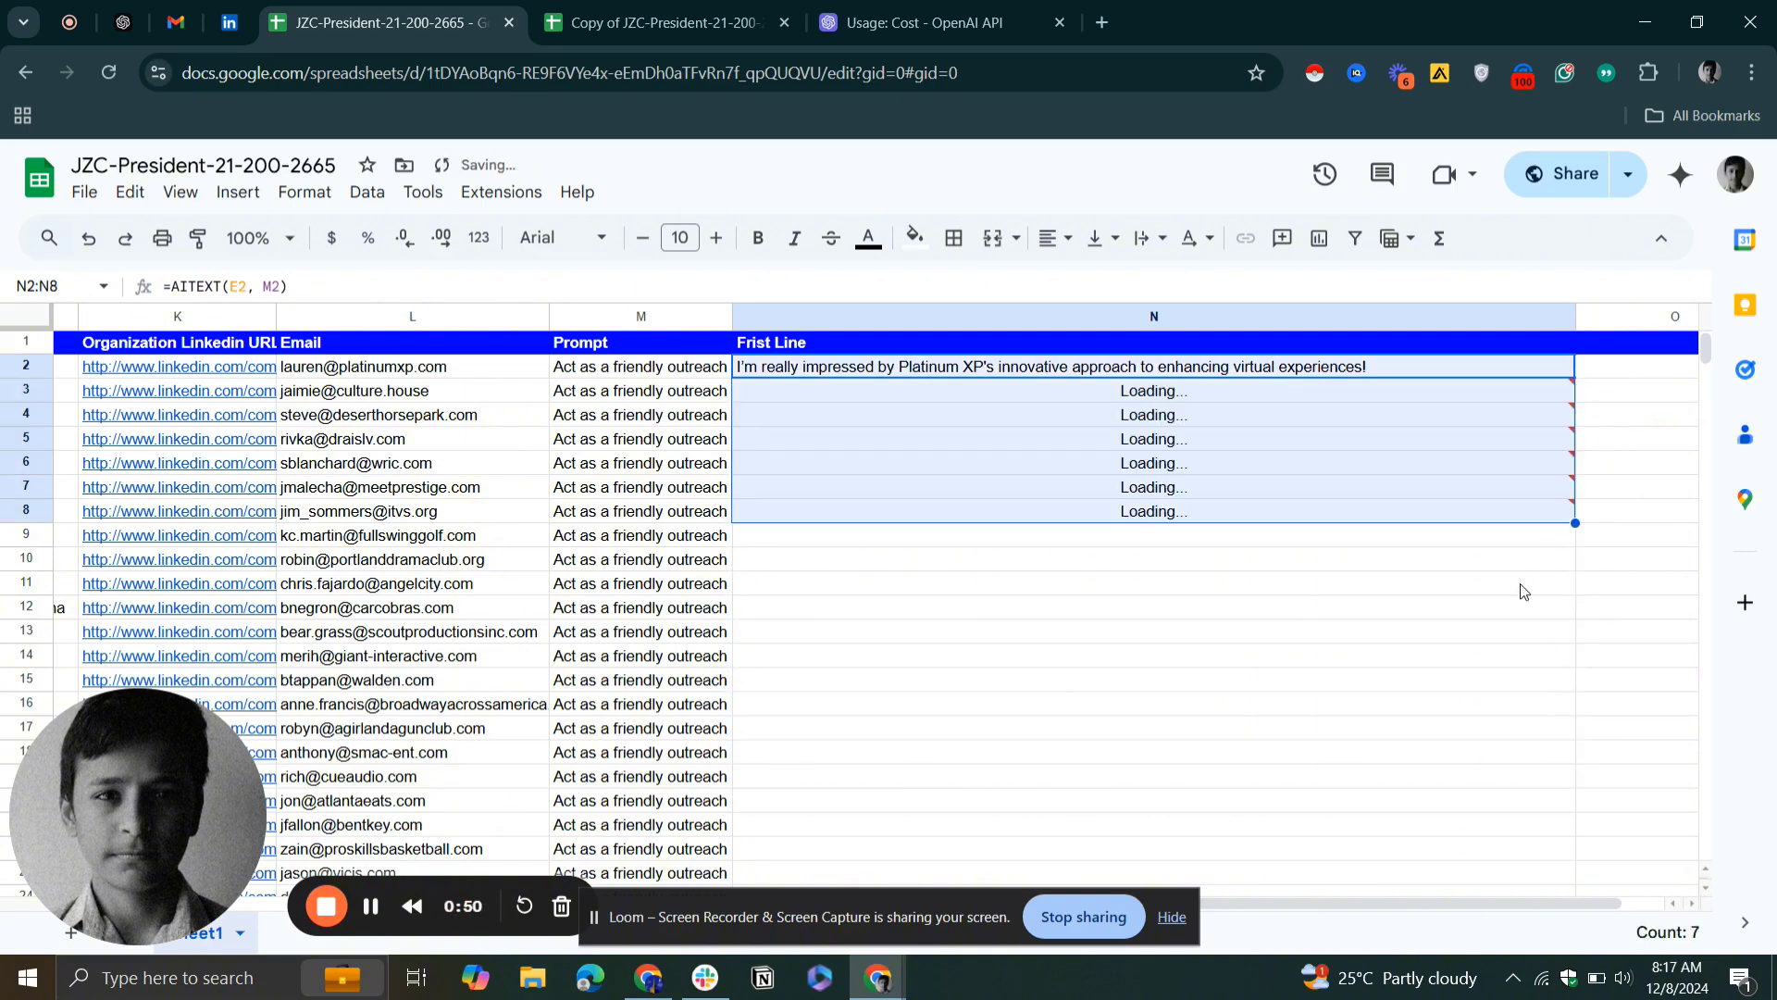